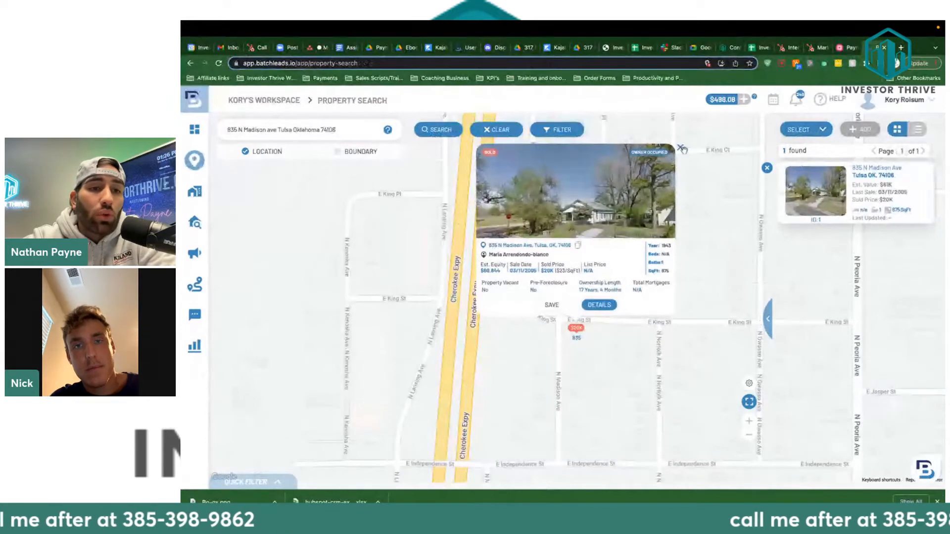
Check the Property Details and estimated value of a nearby Tulsa property, then return to the map.
left_click(680, 148)
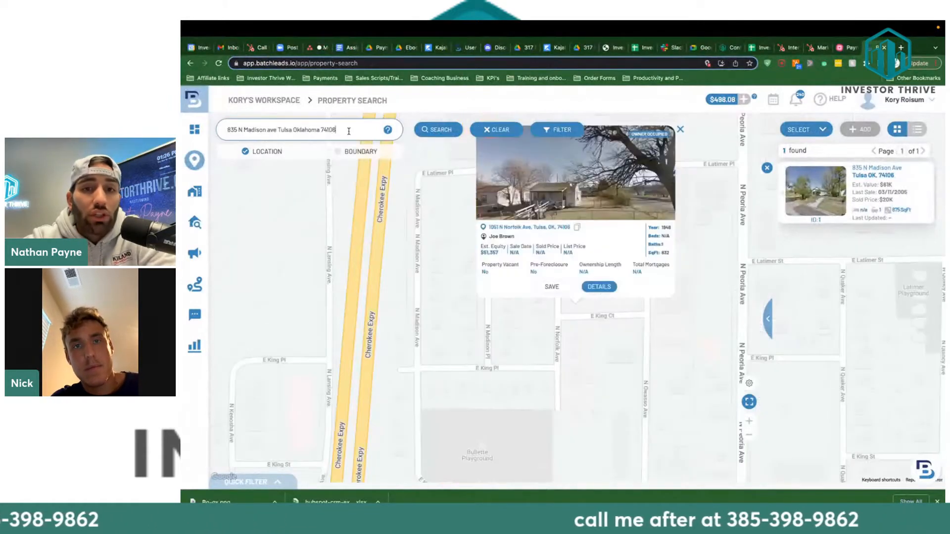
left_click(349, 131)
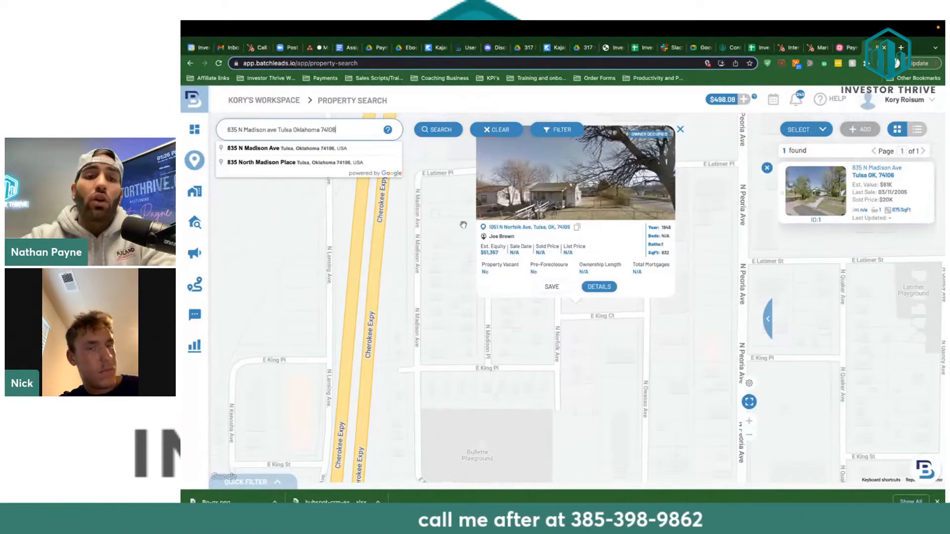
left_click(593, 288)
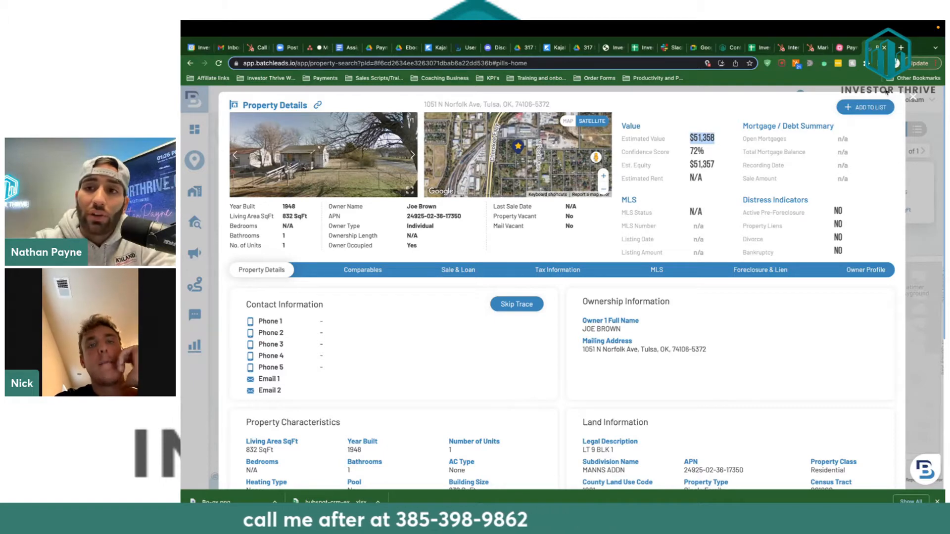
left_click(914, 99)
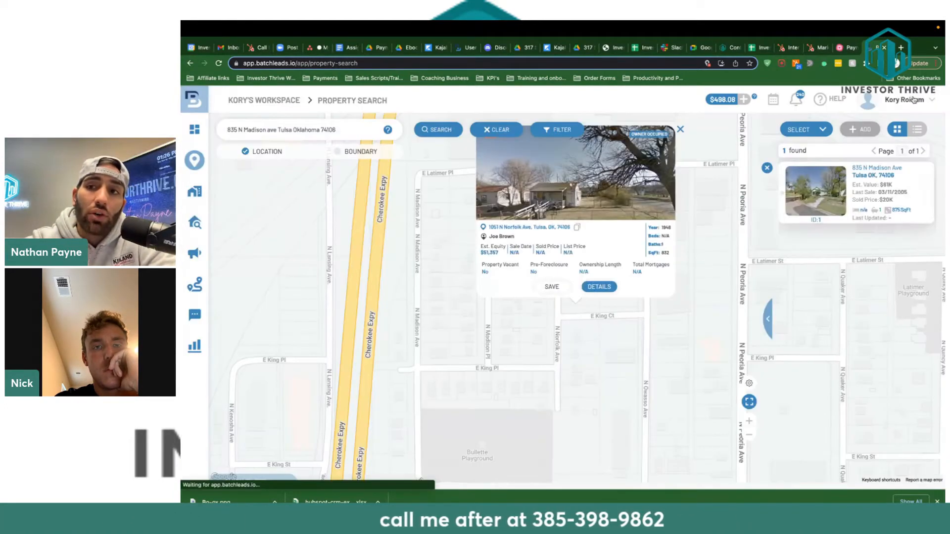
Bring the Payneless Wholesaling Mindmap's central topic and Steps 1–4 into view.
left_click(842, 48)
scroll(561, 307, "up", 10)
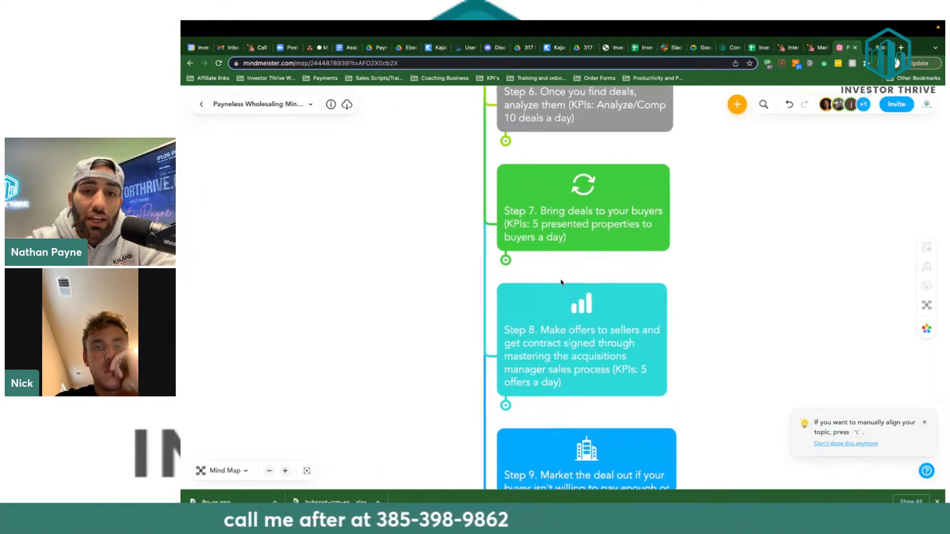
scroll(561, 282, "down", 3)
scroll(562, 283, "up", 2)
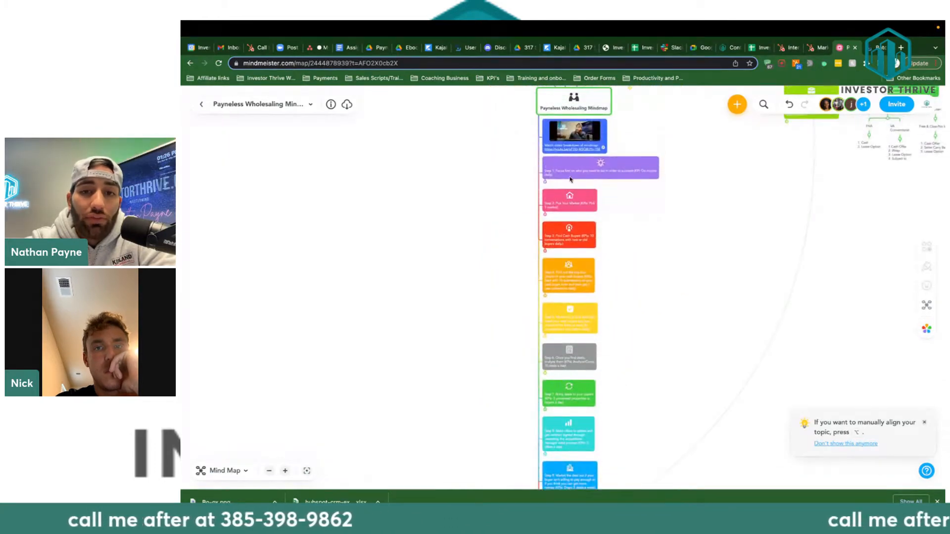
scroll(571, 179, "up", 5)
scroll(571, 179, "down", 3)
scroll(571, 179, "up", 3)
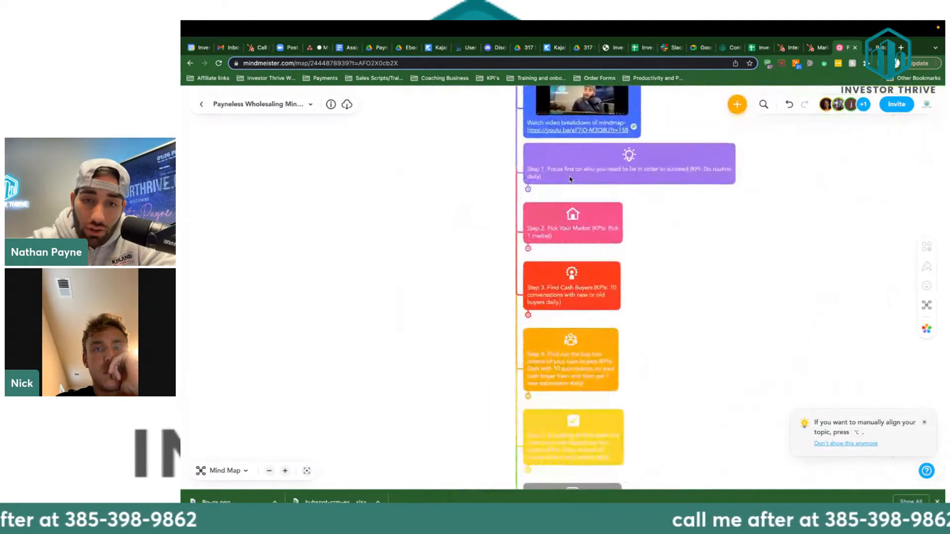
scroll(570, 180, "up", 3)
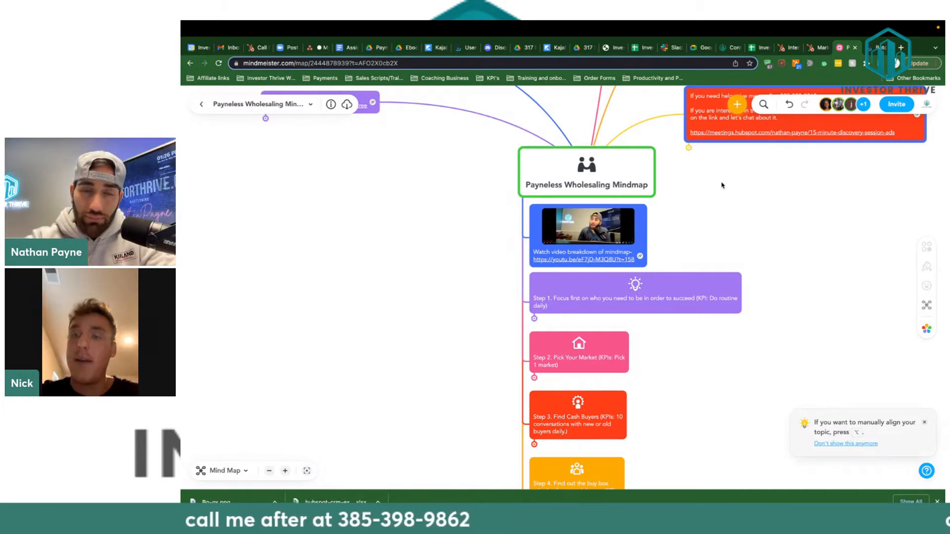
Review the Assignment of Contract/Interest form from its title and File menu, then go back to MindMeister.
left_click(345, 48)
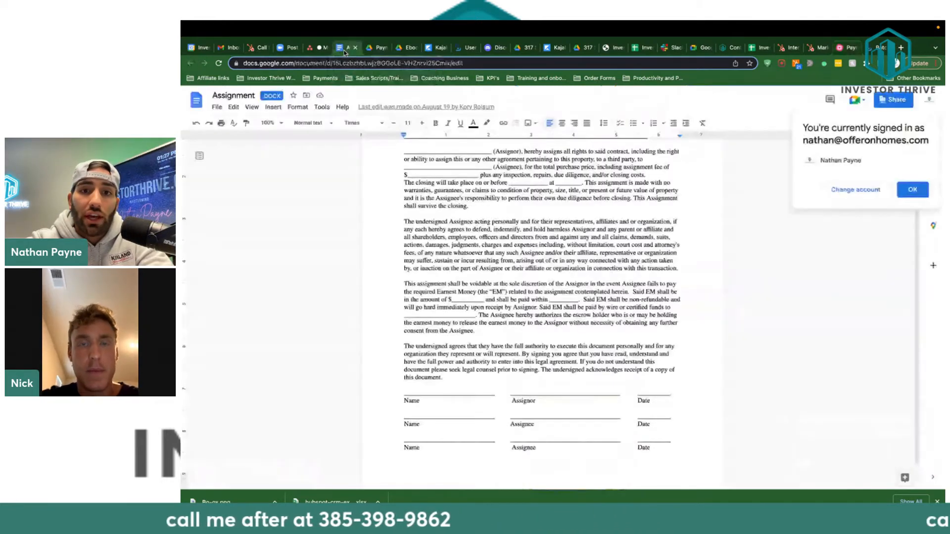
scroll(557, 229, "up", 3)
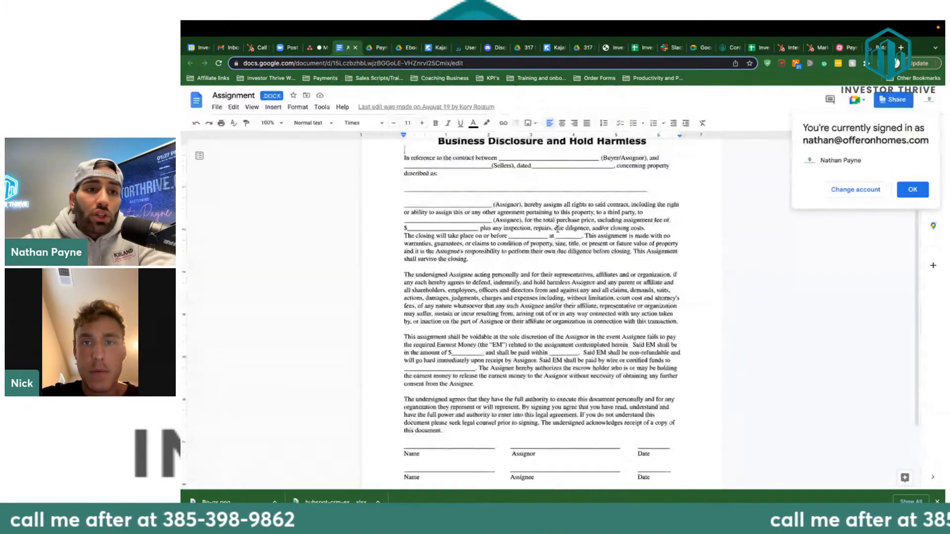
left_click(216, 107)
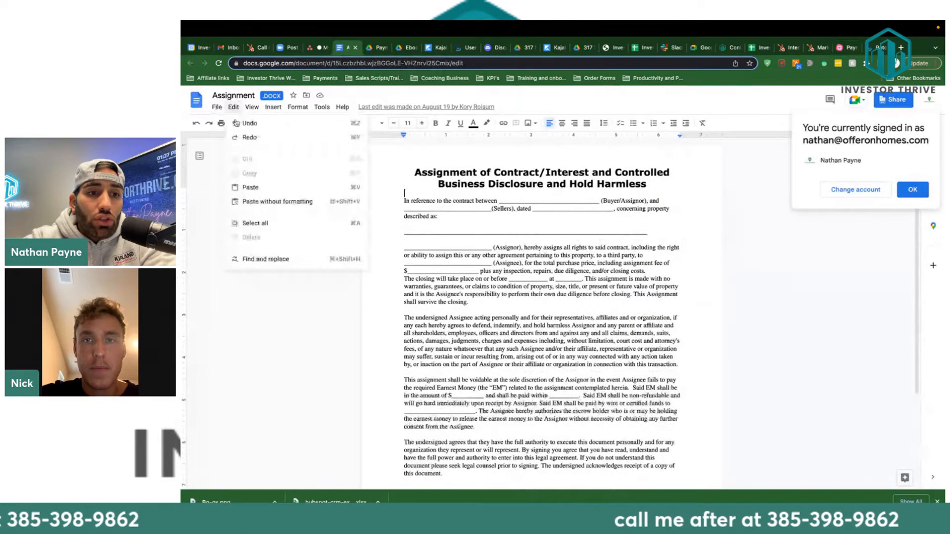
mouse_move(233, 107)
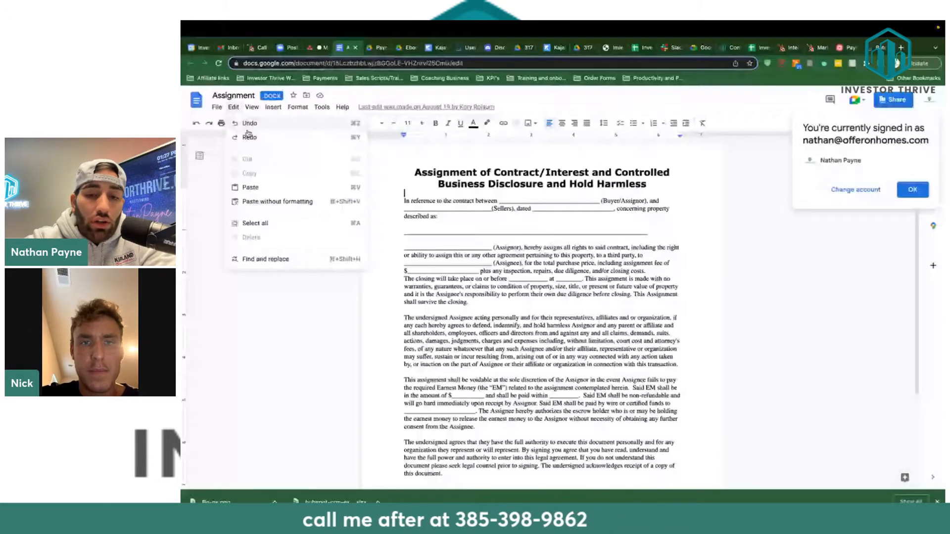
left_click(768, 212)
left_click(847, 48)
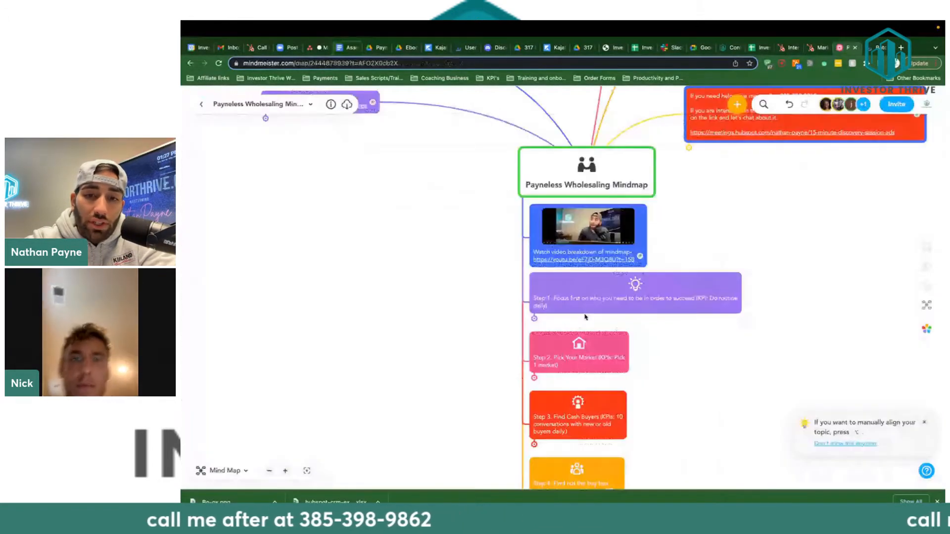
Expand Step 8 in the mind map to show its sub-topics.
scroll(585, 317, "down", 10)
scroll(540, 305, "down", 3)
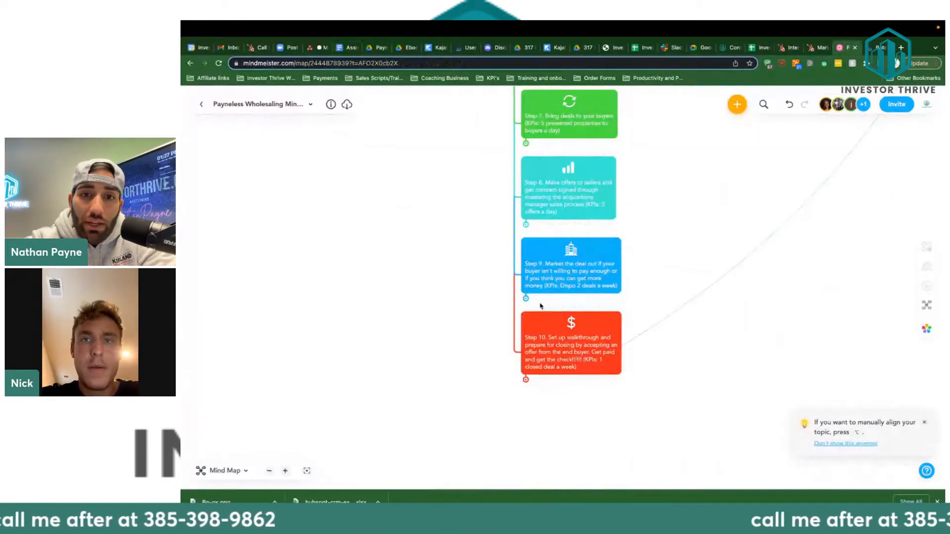
scroll(548, 189, "up", 2)
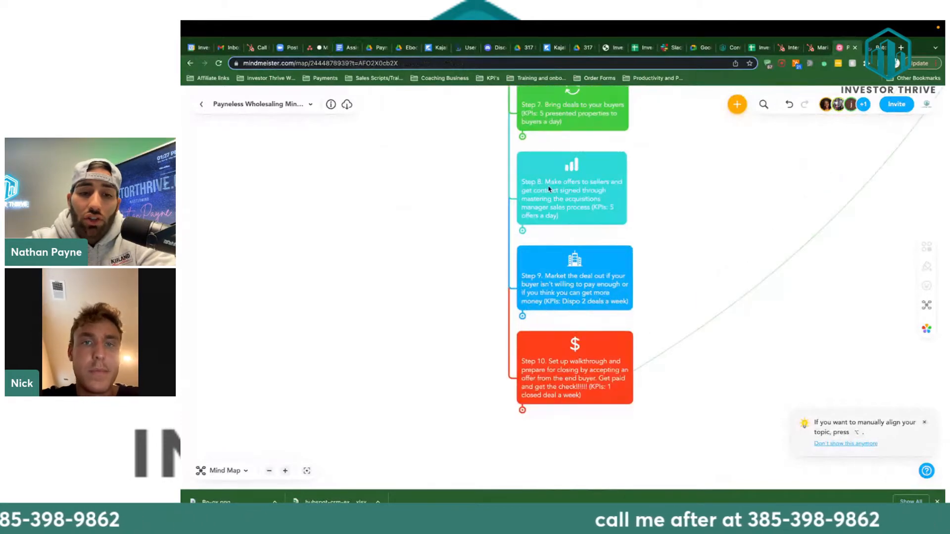
scroll(549, 189, "up", 5)
scroll(608, 242, "right", 1)
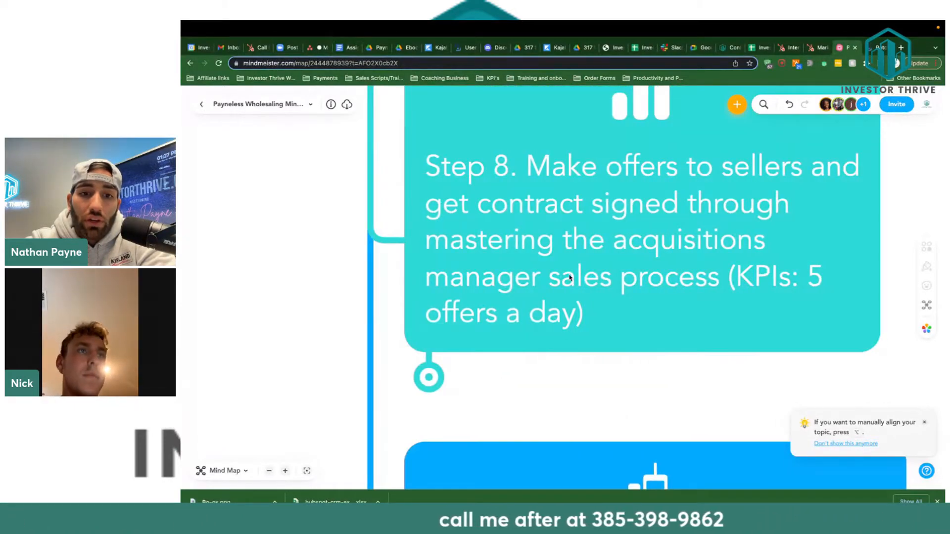
left_click(428, 377)
scroll(449, 363, "down", 10)
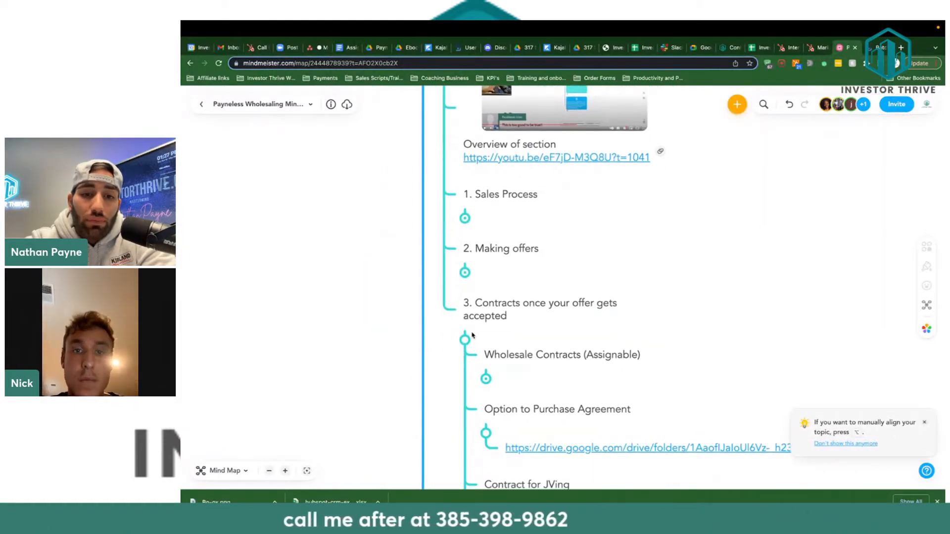
Expand the '3. Contracts' branch and follow the Assignable contract Google Docs link.
left_click(470, 337)
scroll(490, 319, "up", 6)
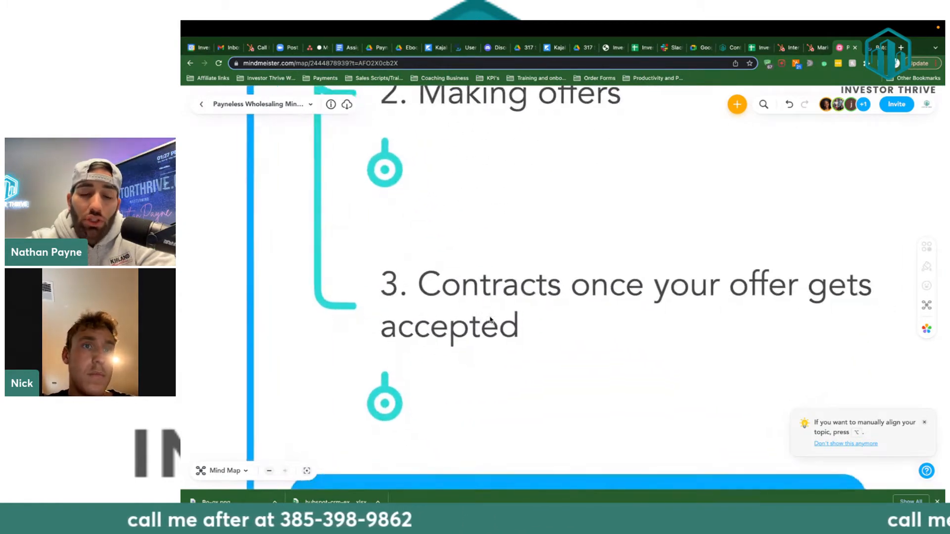
scroll(489, 320, "down", 6)
left_click(455, 335)
scroll(455, 338, "down", 3)
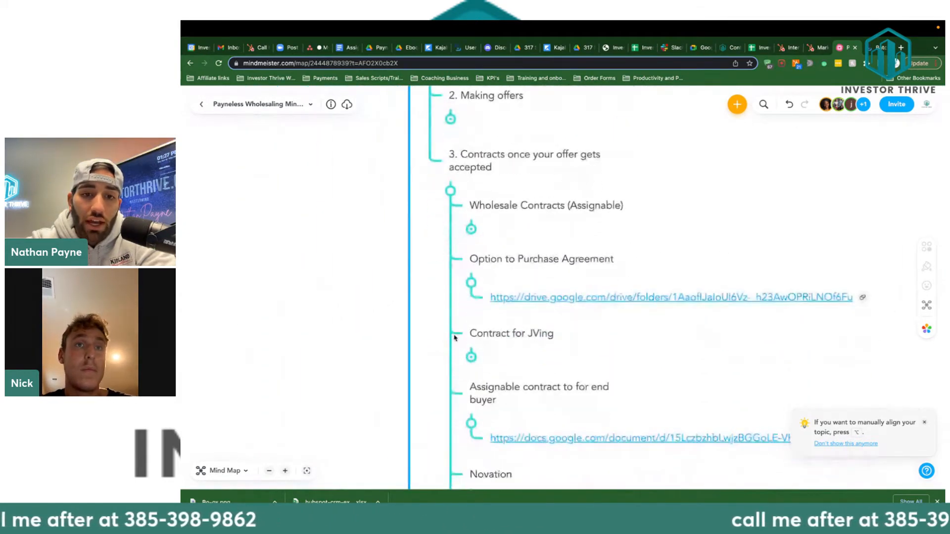
scroll(454, 337, "down", 3)
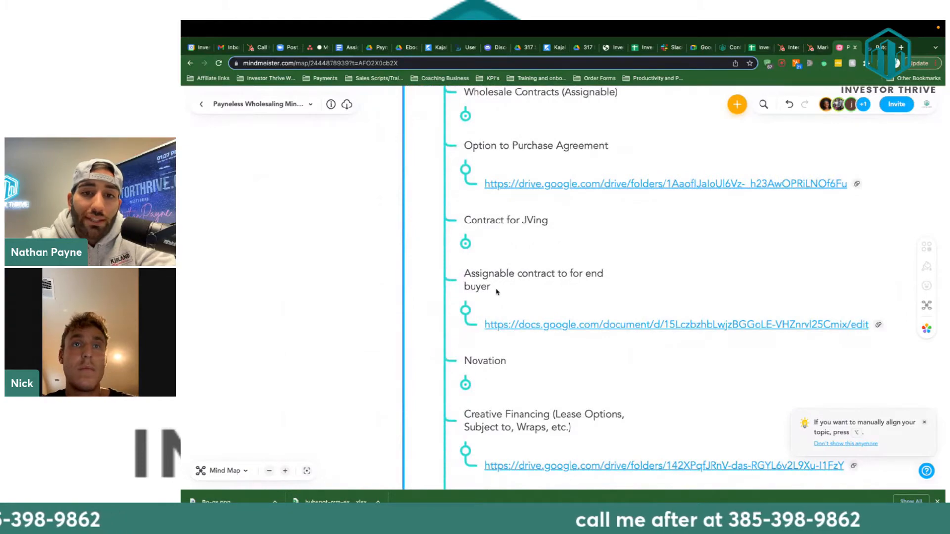
scroll(496, 291, "up", 3)
scroll(497, 290, "down", 6)
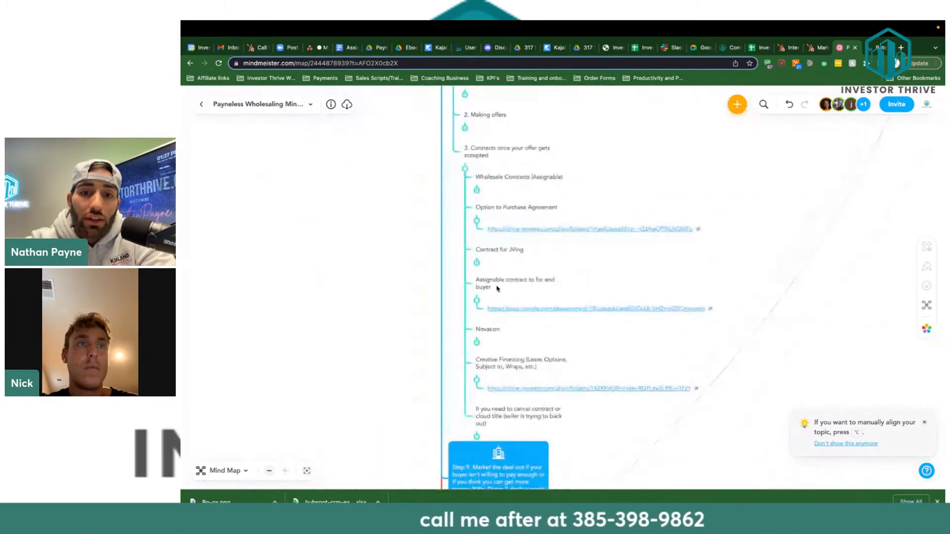
scroll(497, 289, "up", 5)
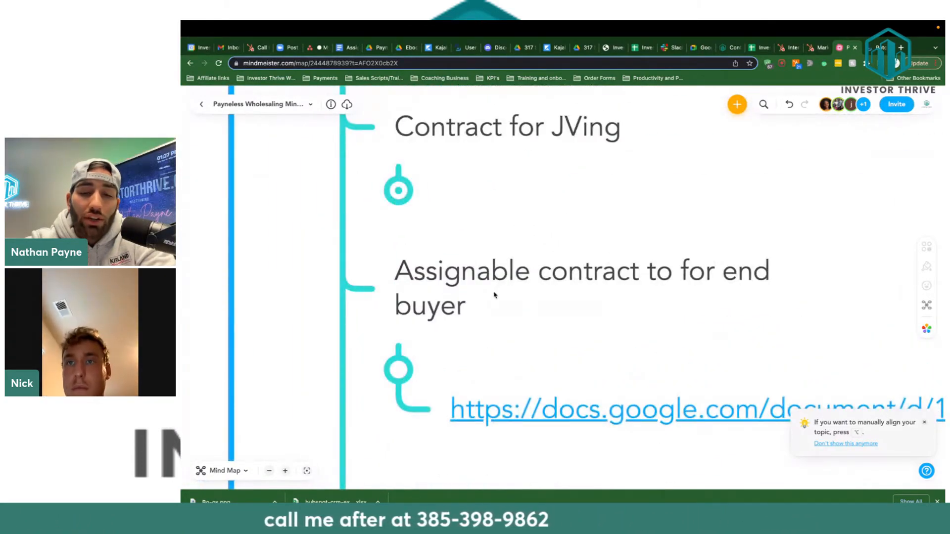
scroll(494, 296, "down", 5)
scroll(514, 305, "up", 3)
scroll(522, 314, "down", 1)
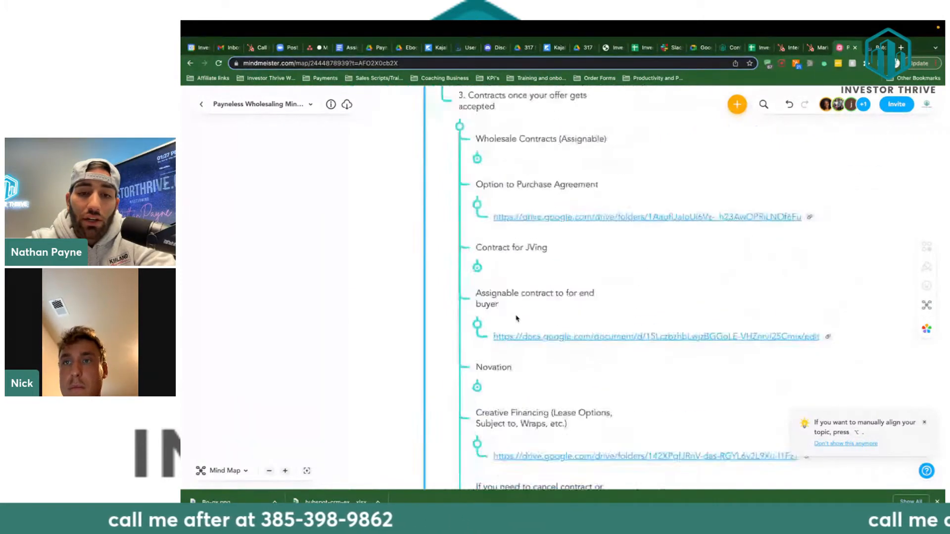
left_click(567, 336)
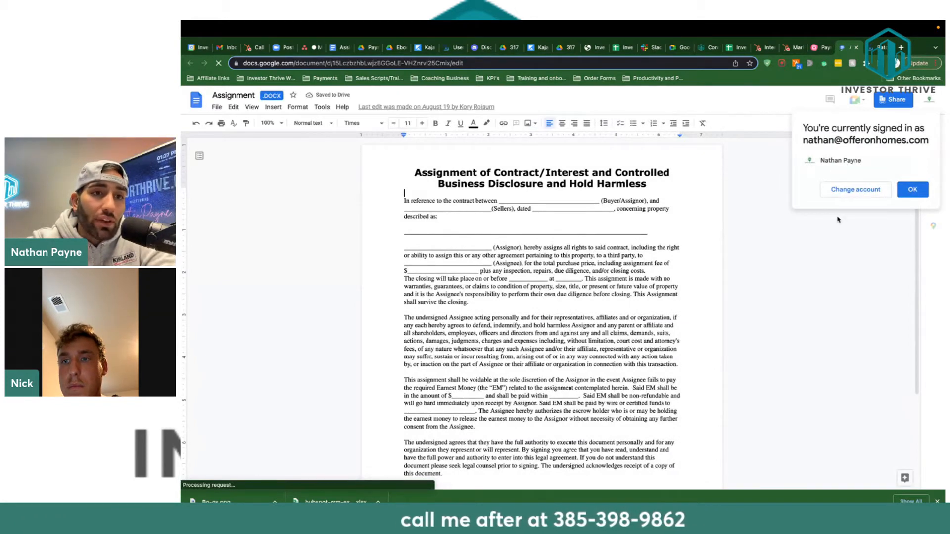
Download the Assignment contract with File > Download > PDF Document (.pdf).
left_click(230, 107)
mouse_move(214, 112)
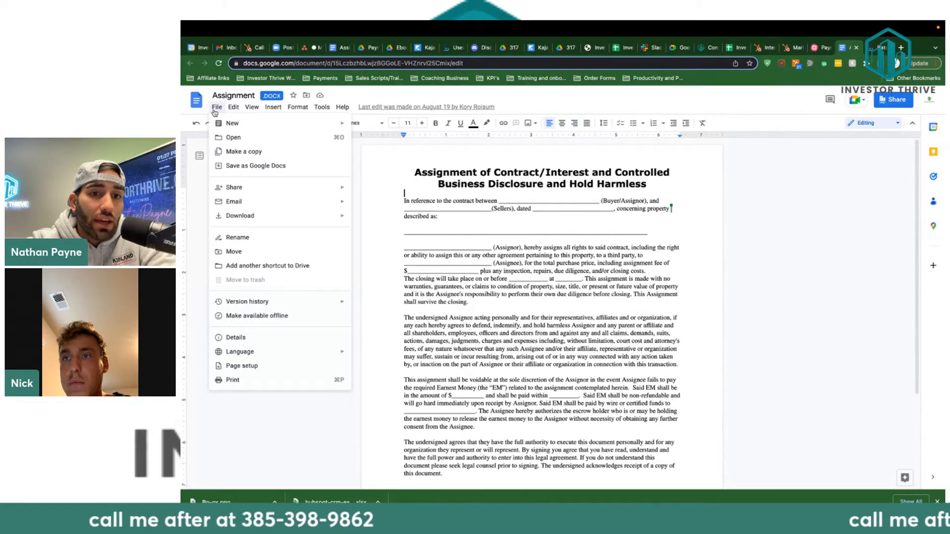
mouse_move(341, 216)
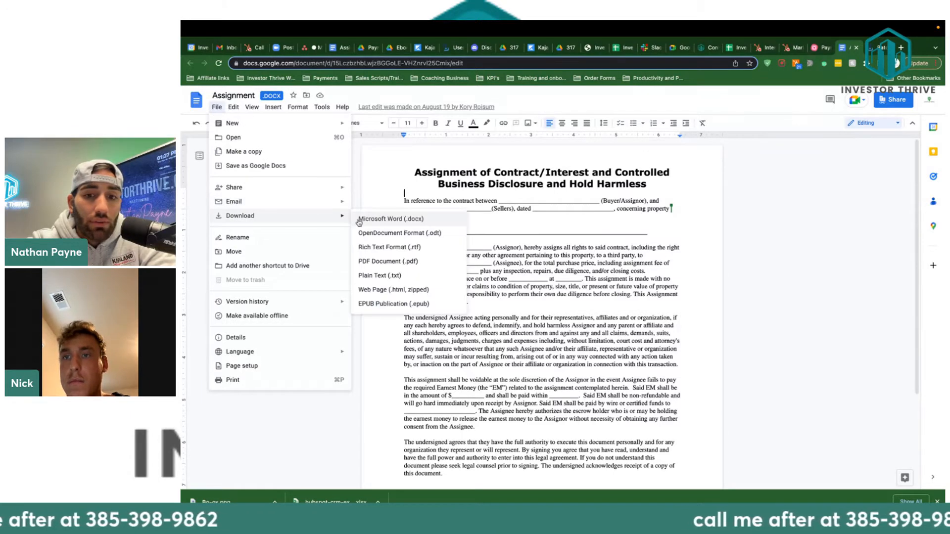
left_click(404, 262)
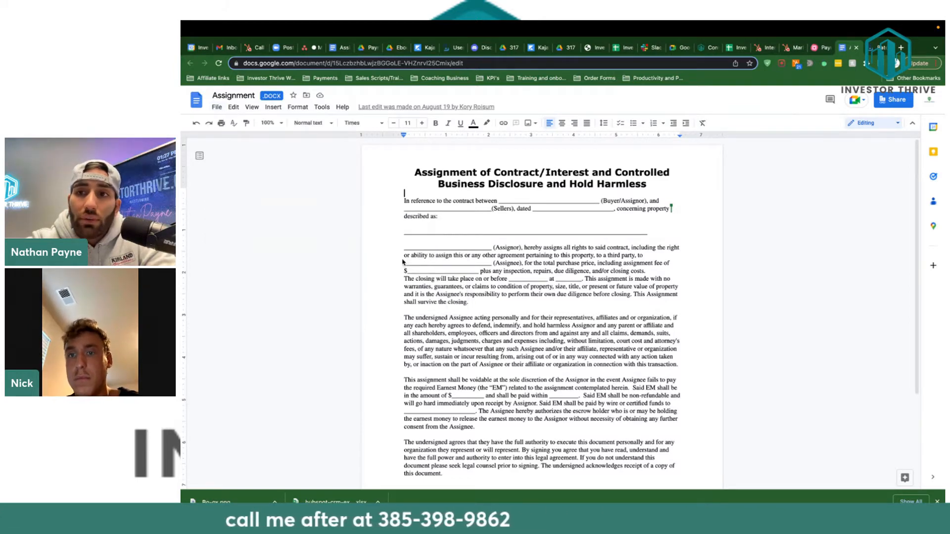
Open and close a blank browser tab, then switch to the Google Drive window.
left_click(902, 48)
left_click(884, 48)
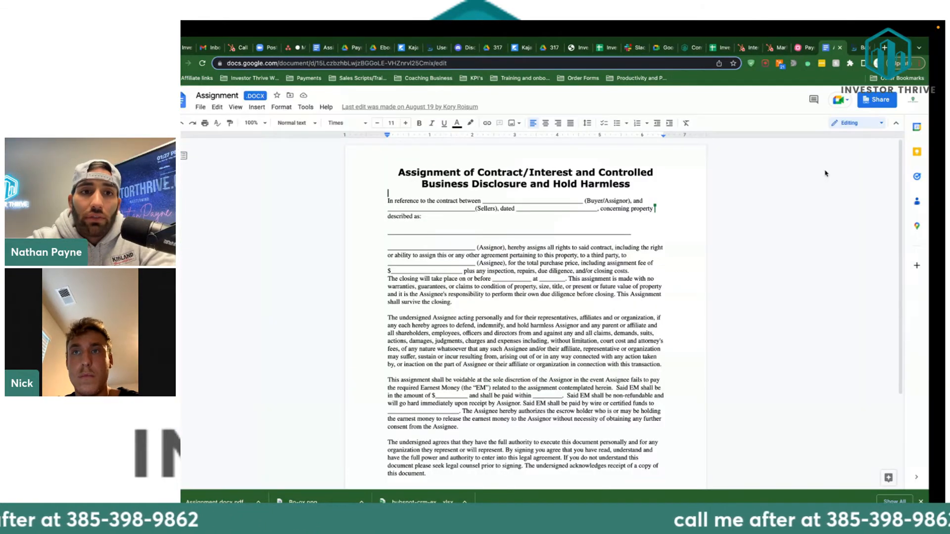
key("ctrl+Right")
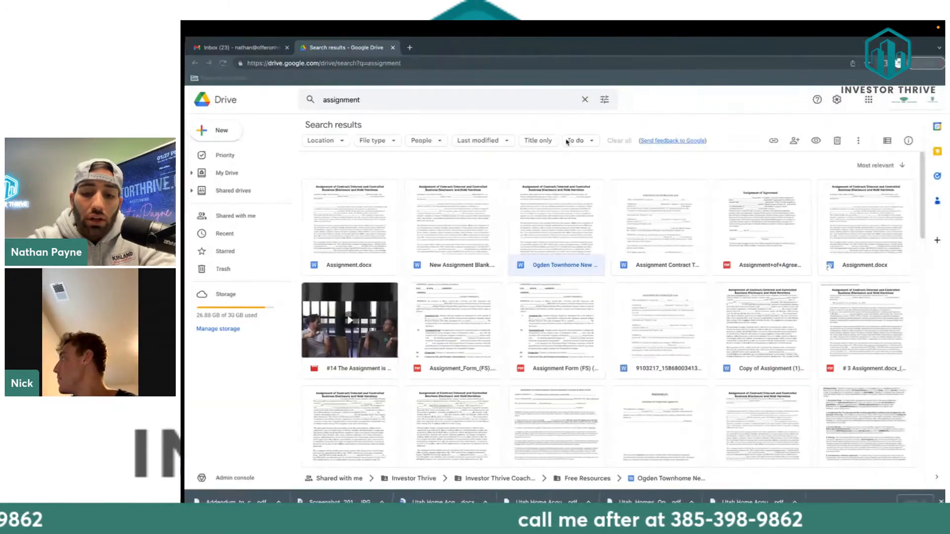
Enter 'panda' in a new tab's address bar and go to the PandaDoc dashboard.
left_click(411, 48)
type("panda")
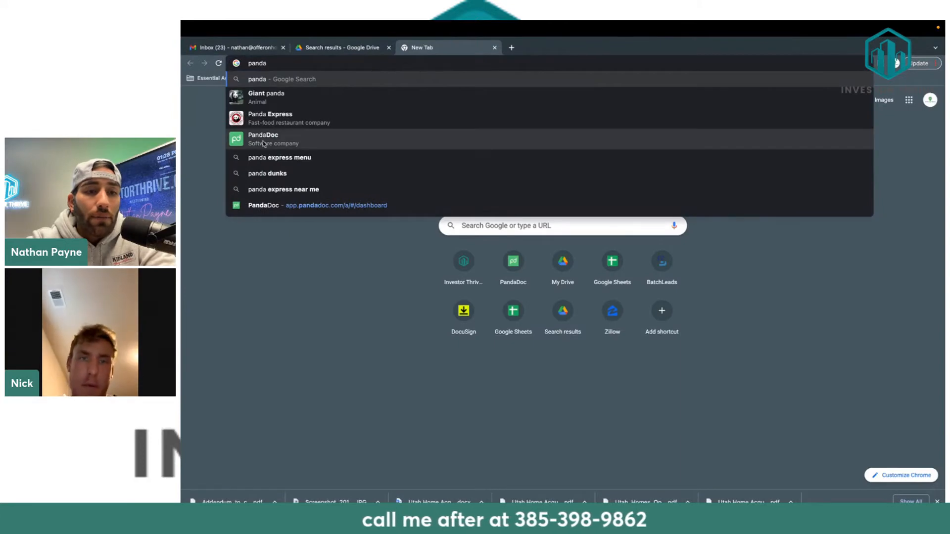
key("Down")
key("Down")
key("Down")
key("Down")
key("Down")
key("Down")
left_click(262, 203)
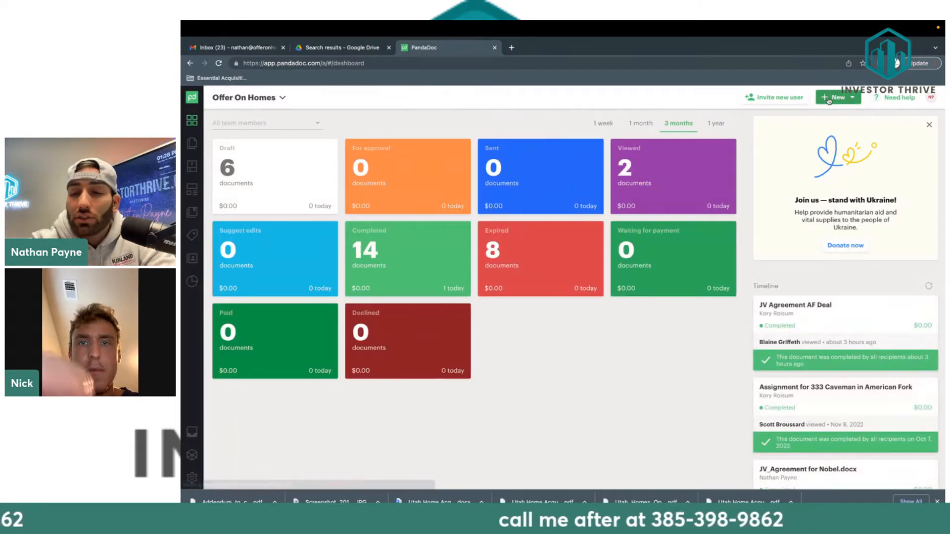
Start a new PandaDoc document and select Assignment.docx.pdf from Downloads for upload.
left_click(829, 101)
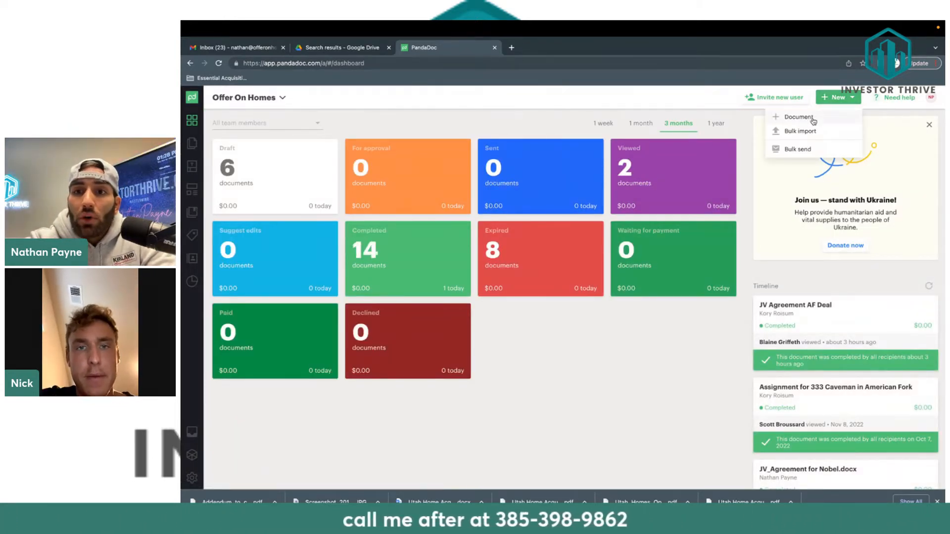
left_click(799, 117)
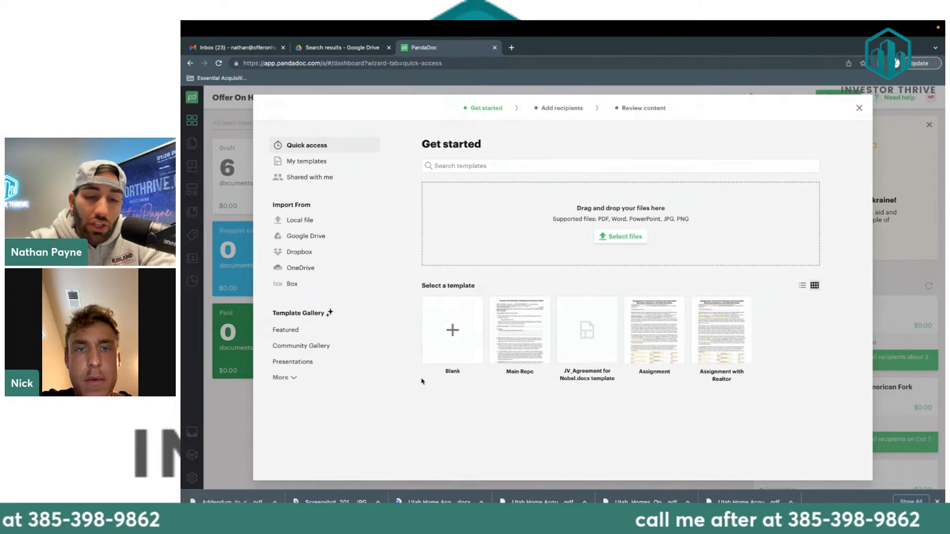
left_click(464, 347)
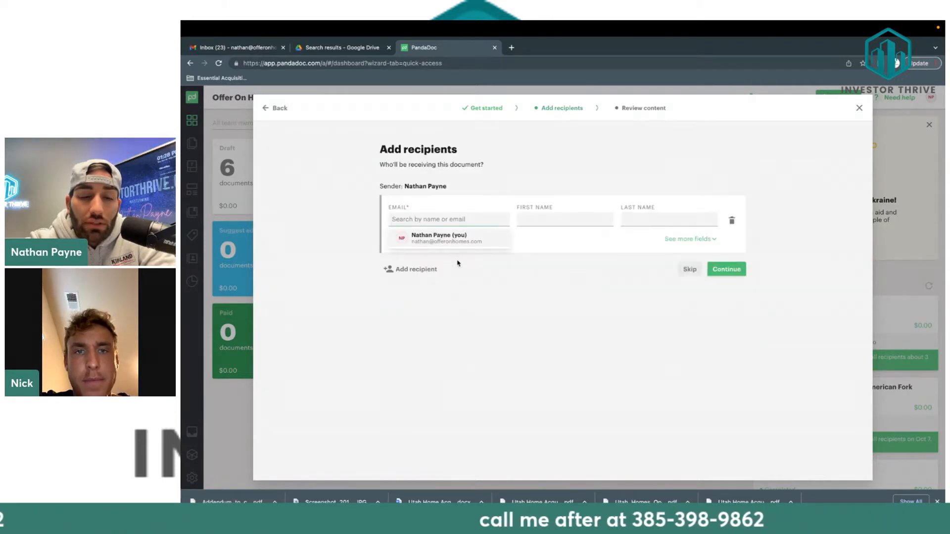
left_click(280, 108)
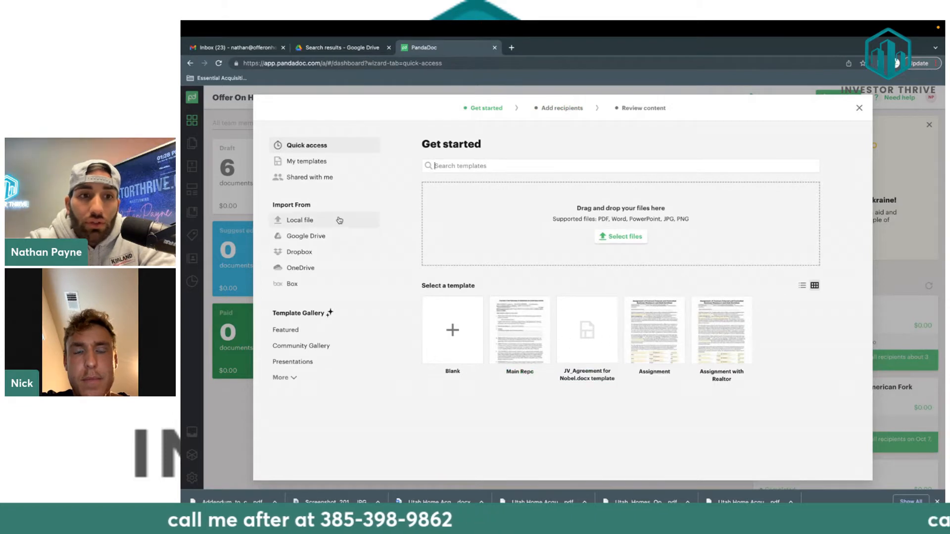
left_click(633, 238)
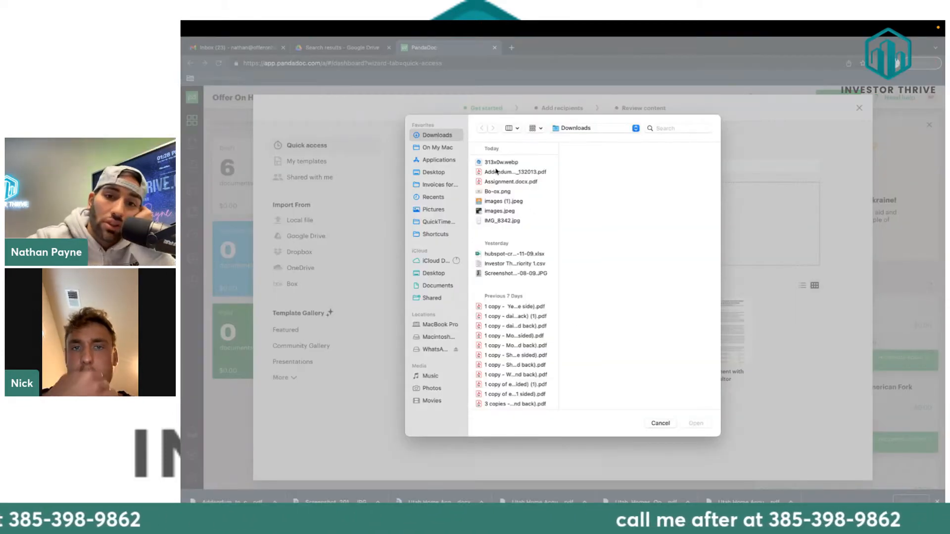
left_click(495, 173)
left_click(498, 183)
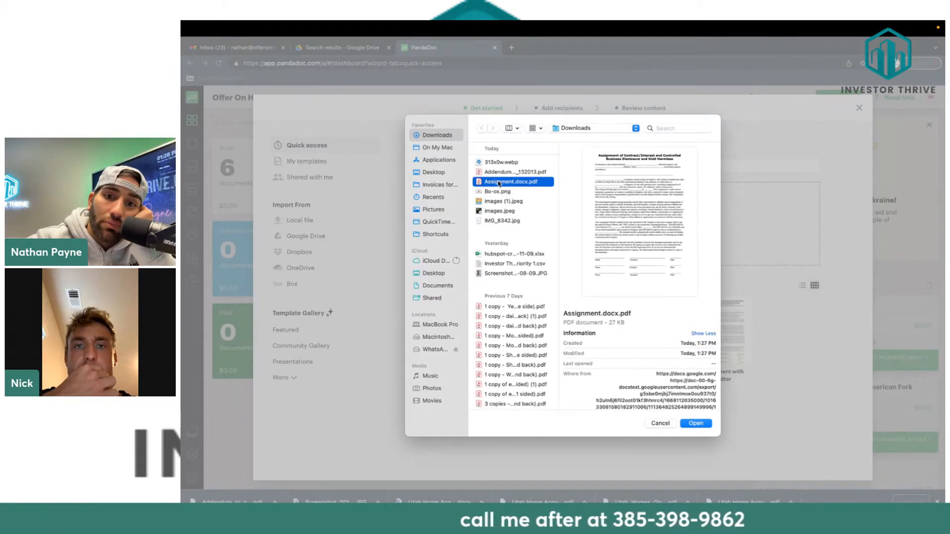
Upload Assignment.docx.pdf and keep the sender's own contact as the only recipient.
left_click(696, 423)
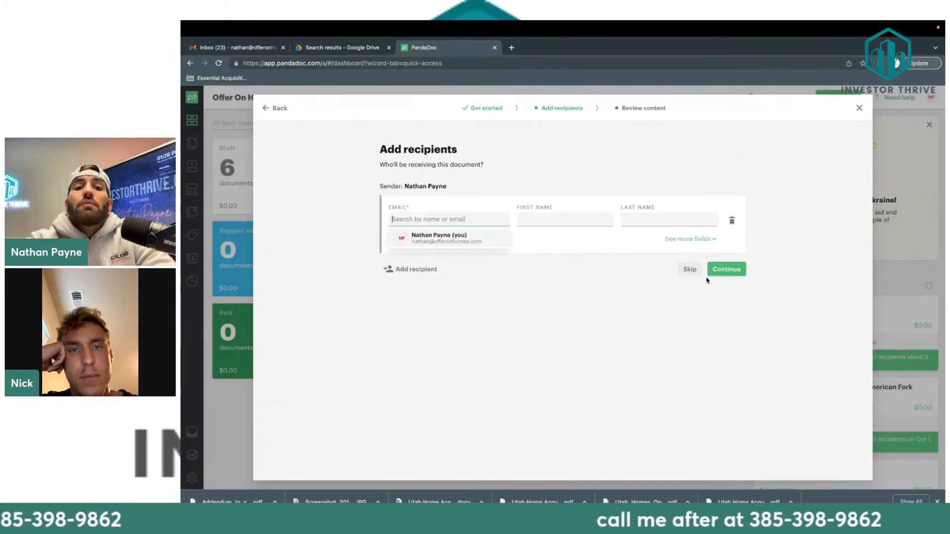
left_click(452, 241)
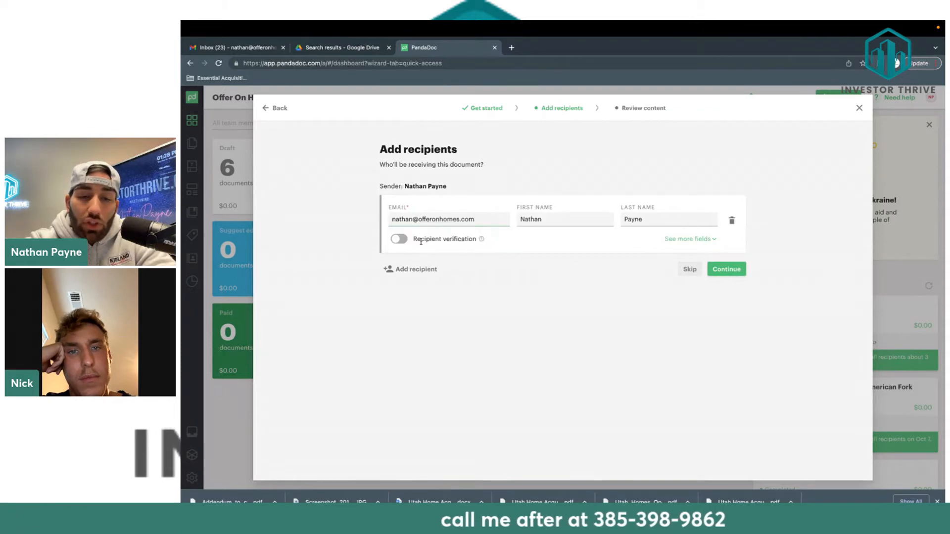
left_click(408, 268)
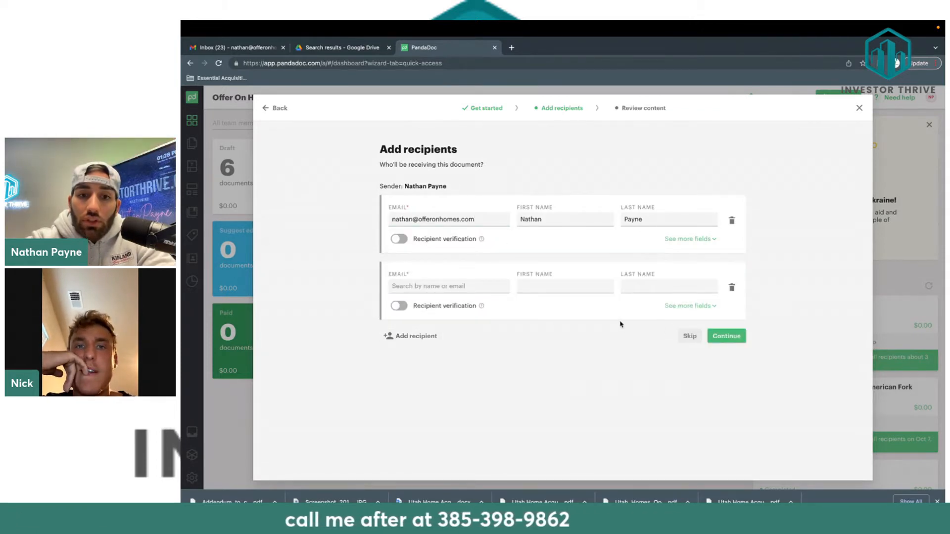
left_click(737, 294)
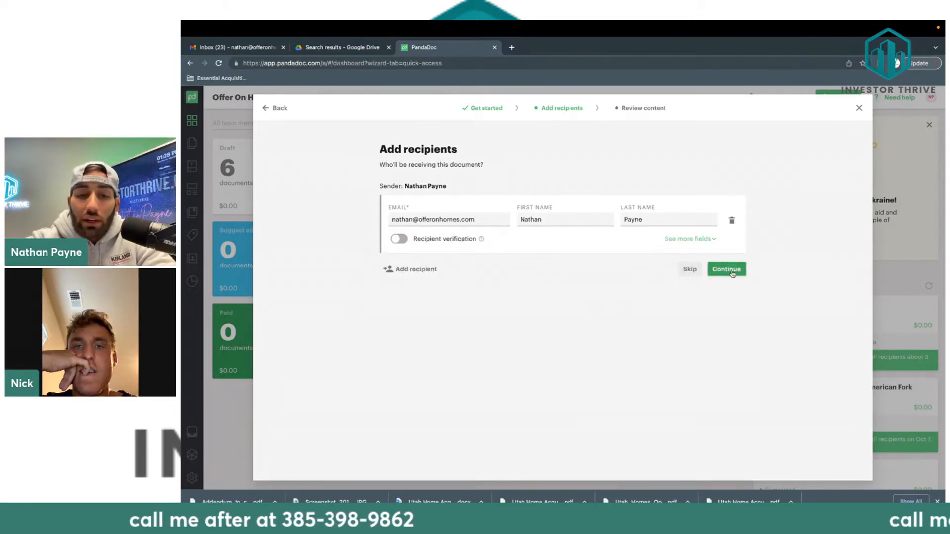
Open the document and place a Text field with the sender's name after 'contract between'.
left_click(733, 274)
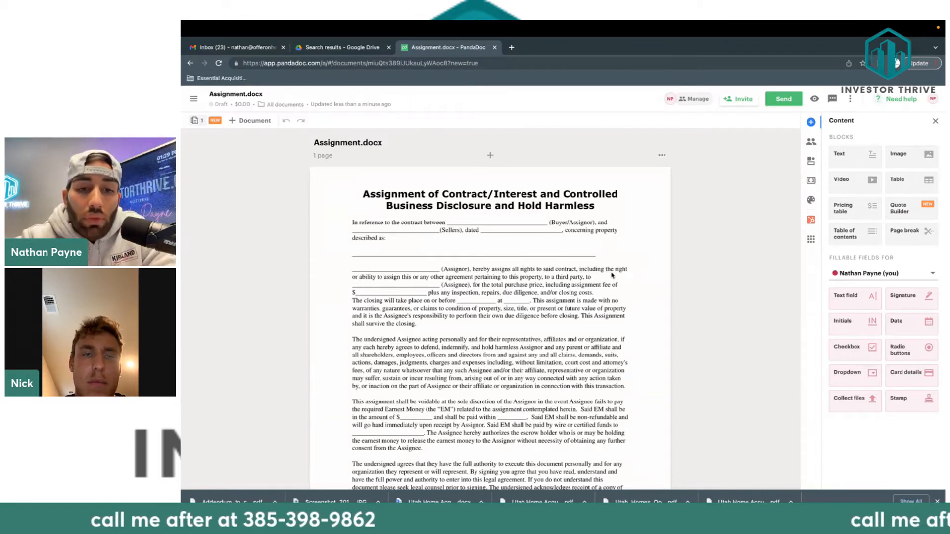
scroll(534, 266, "down", 2)
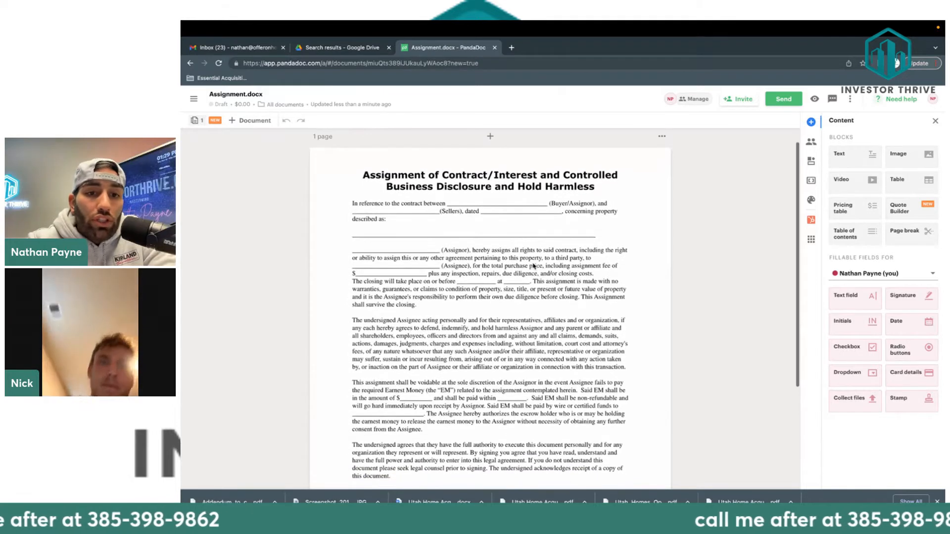
scroll(533, 267, "down", 2)
left_click_drag(847, 295, 463, 182)
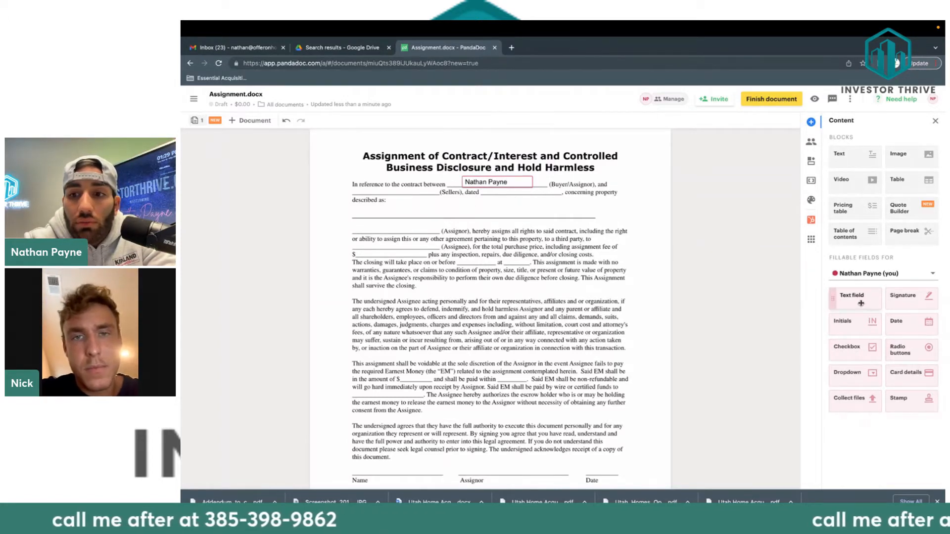
Add filled Text fields for the Sellers, the date 10/1/22, and the property address.
left_click_drag(859, 303, 354, 187)
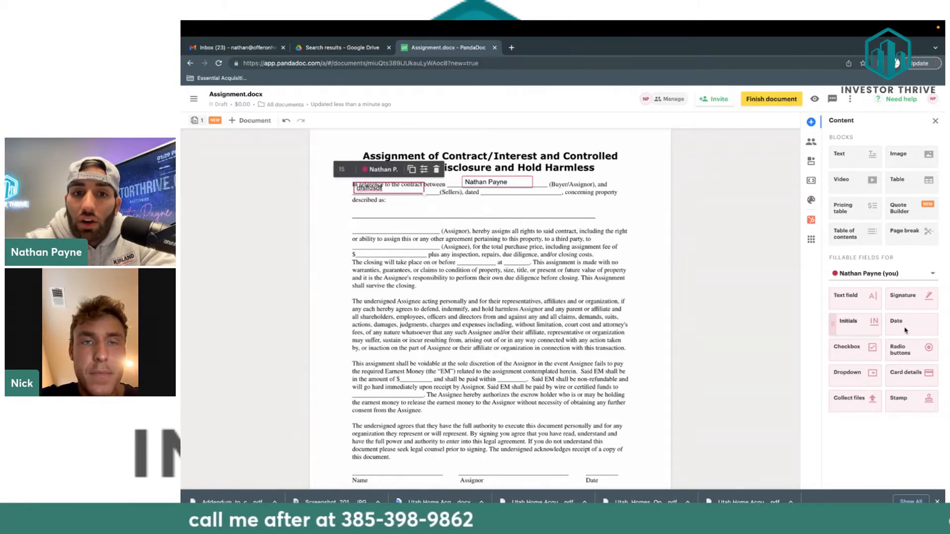
left_click_drag(855, 296, 491, 188)
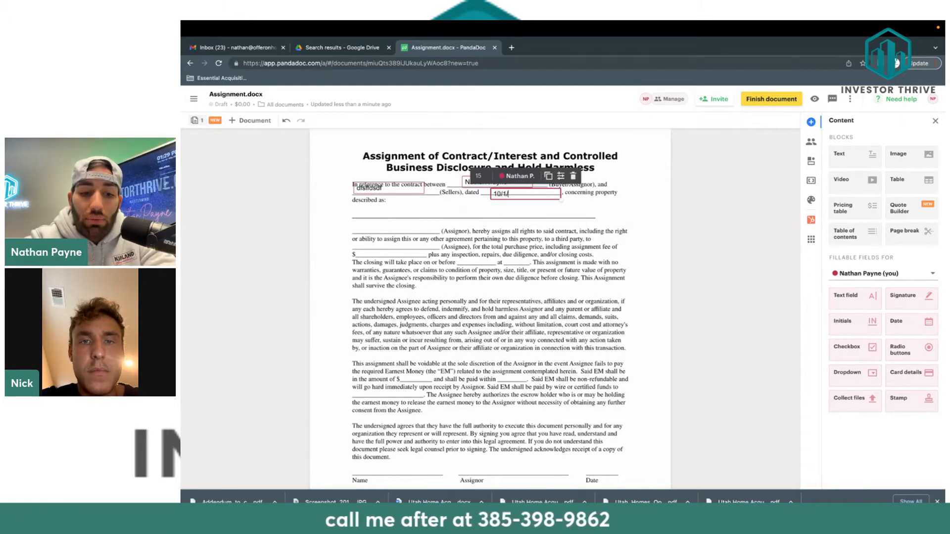
left_click(490, 211)
scroll(490, 211, "down", 1)
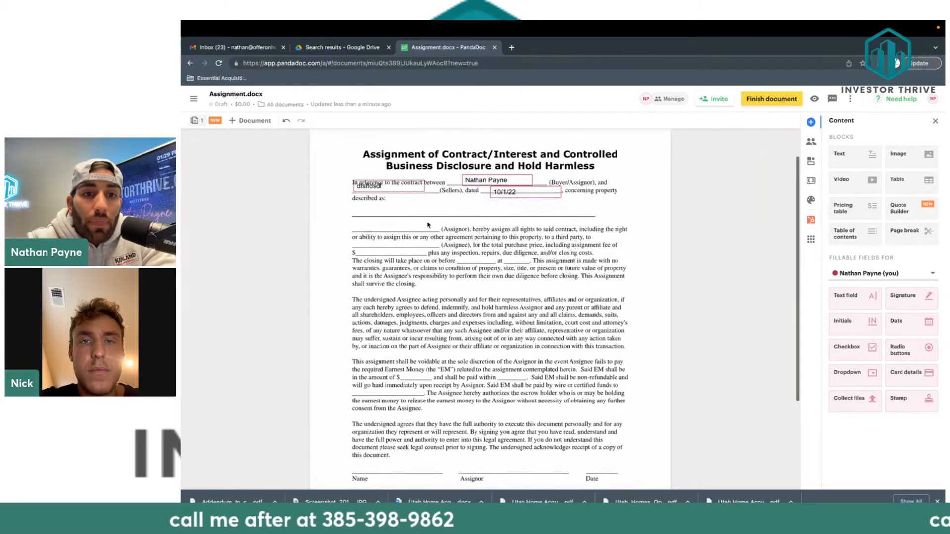
left_click_drag(848, 296, 387, 203)
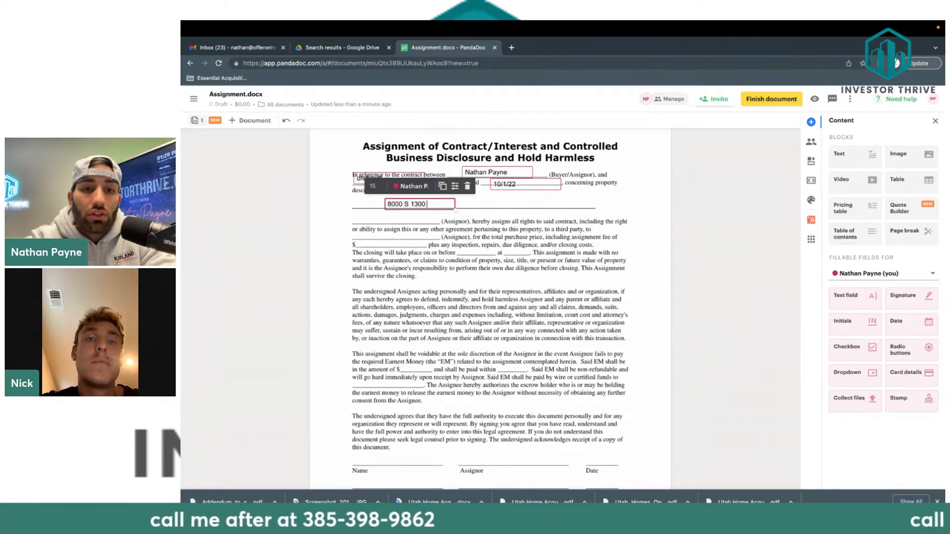
left_click(448, 226)
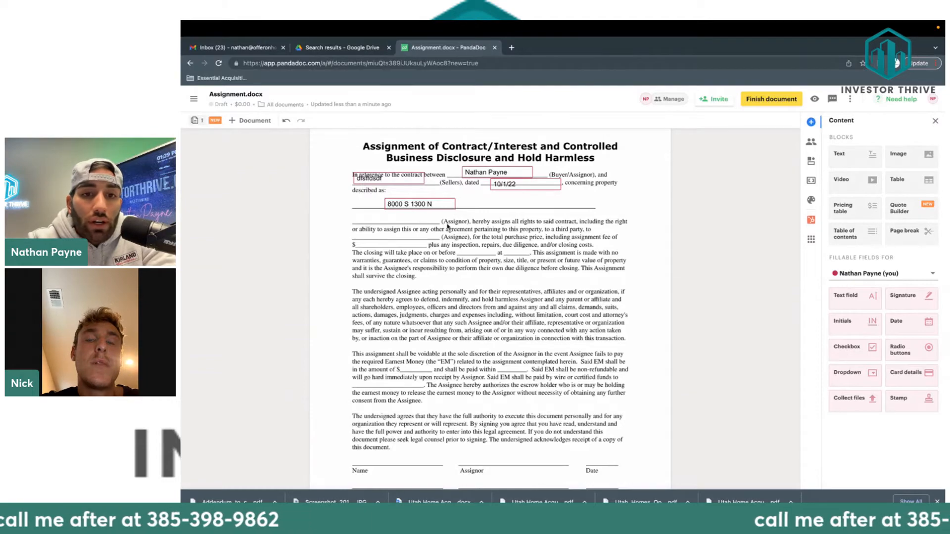
scroll(448, 226, "up", 5)
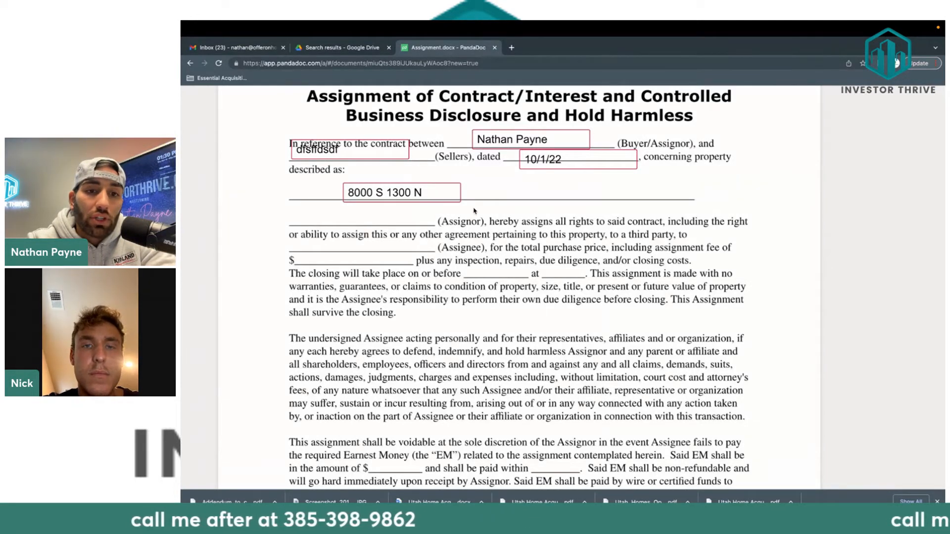
Duplicate the buyer field and place the 10/1/22 date beside the word Dated.
left_click(536, 144)
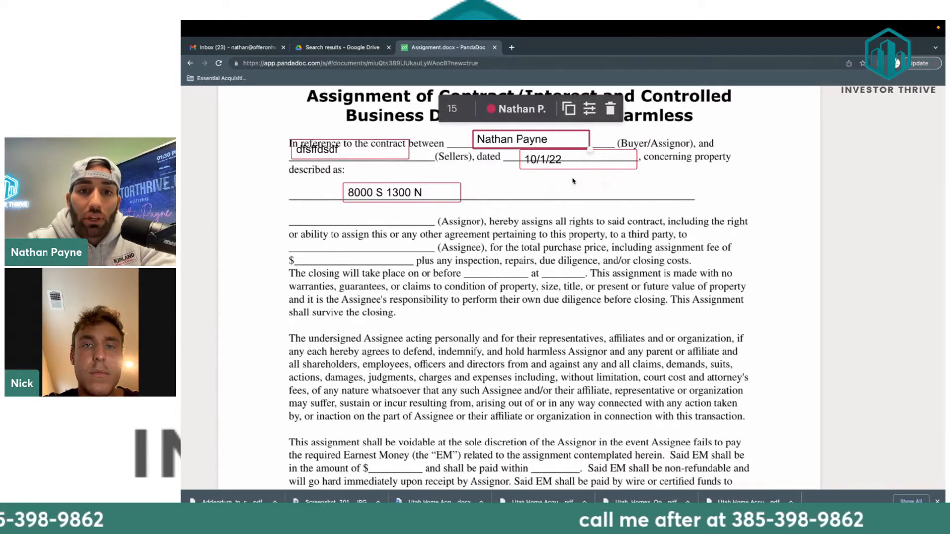
double_click(538, 140)
left_click(569, 112)
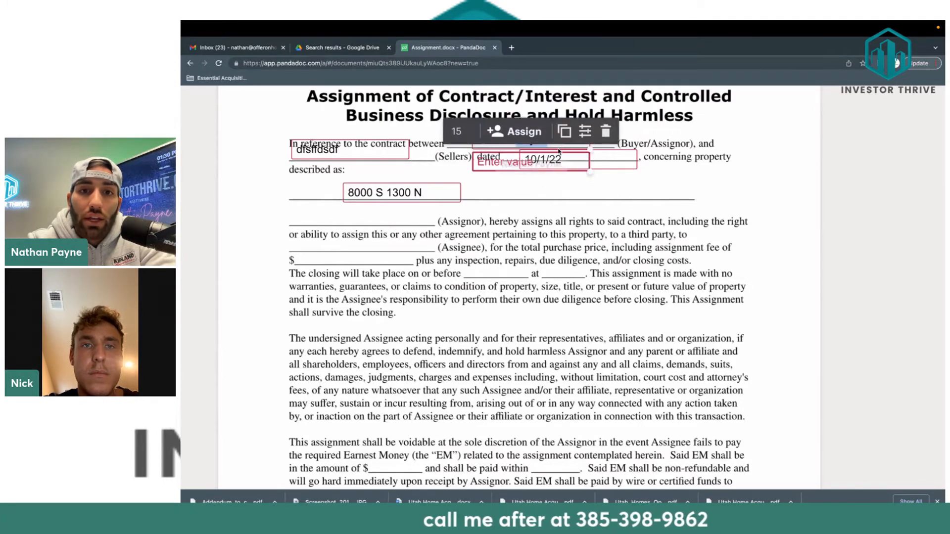
left_click_drag(547, 165, 562, 153)
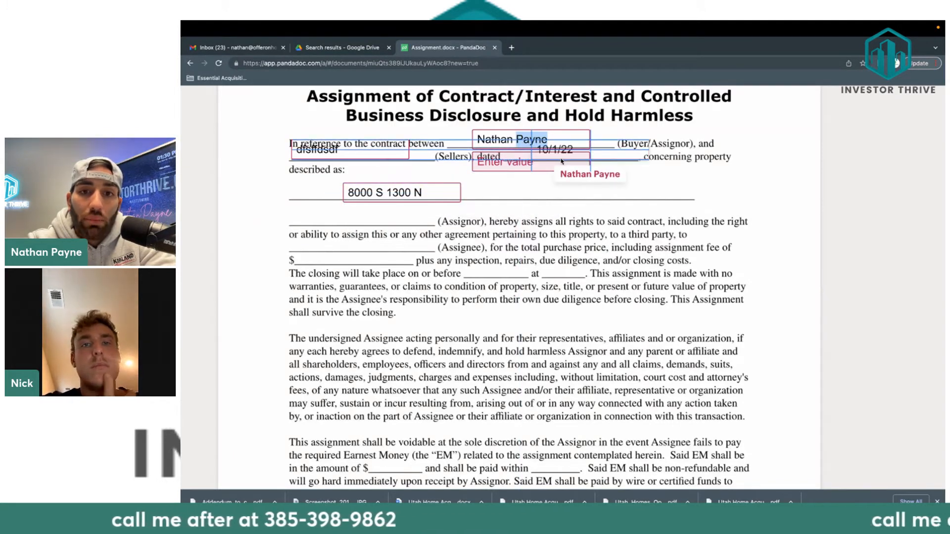
left_click_drag(508, 170, 329, 222)
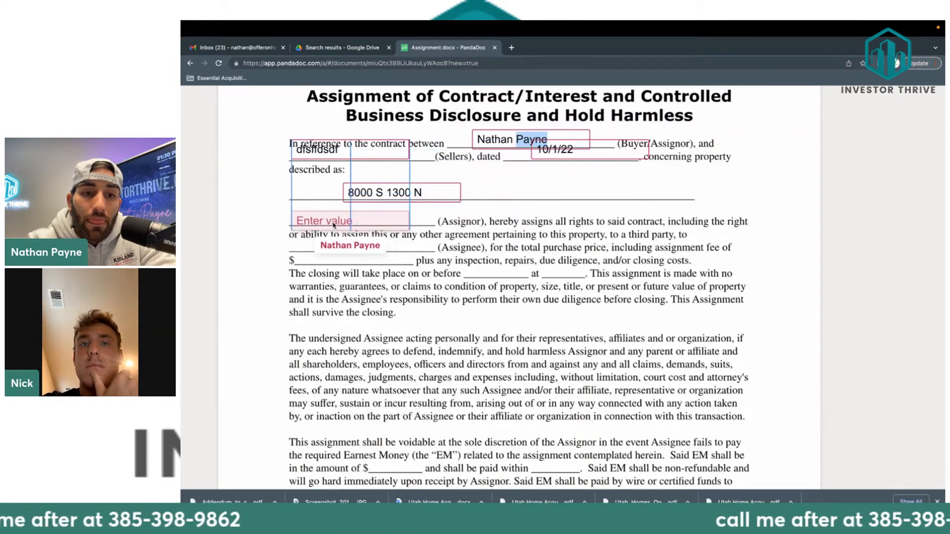
left_click(336, 189)
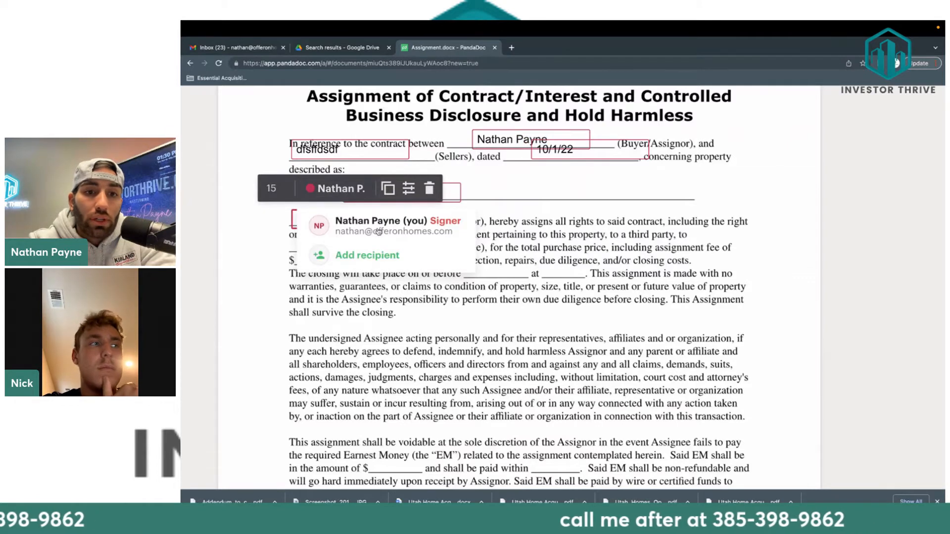
left_click(571, 243)
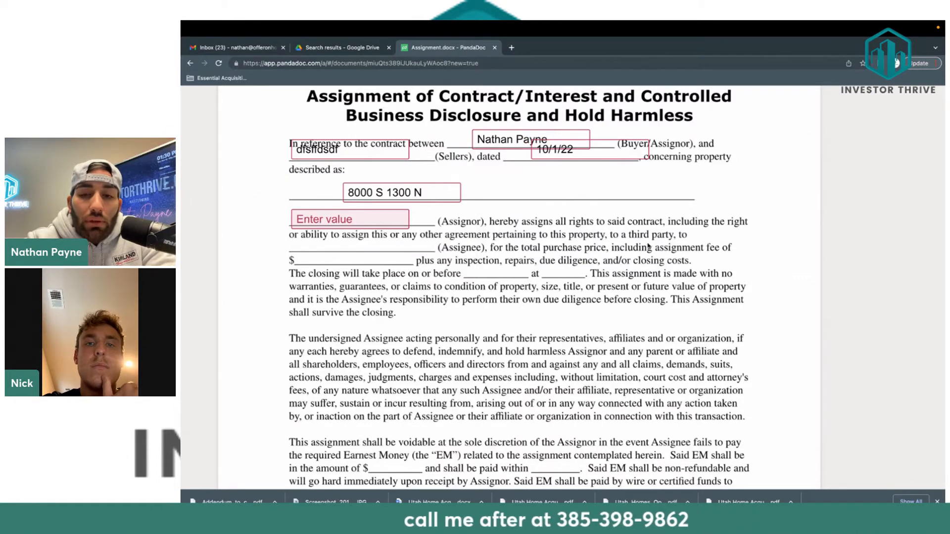
Add a copied field on the Assignee line and fill it with placeholder text.
scroll(519, 275, "down", 1)
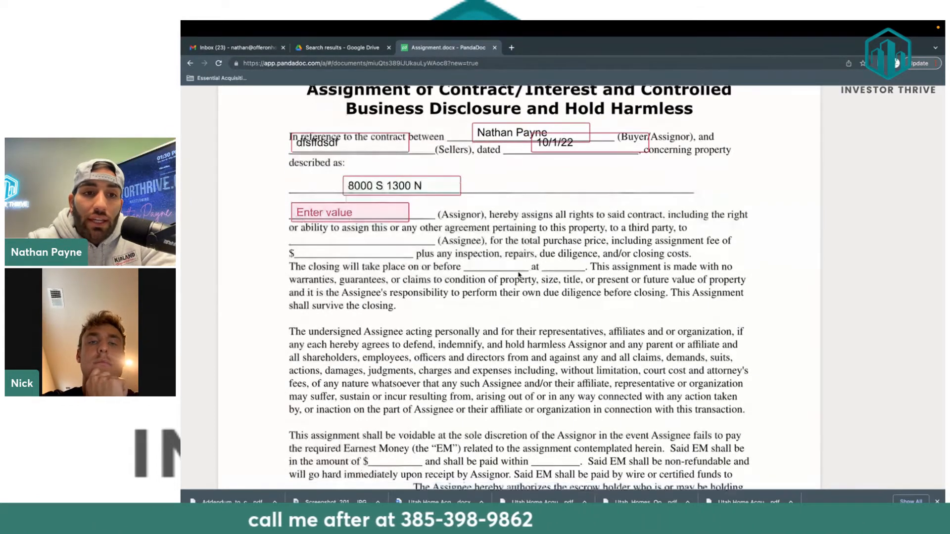
left_click(372, 205)
left_click_drag(372, 205, 366, 237)
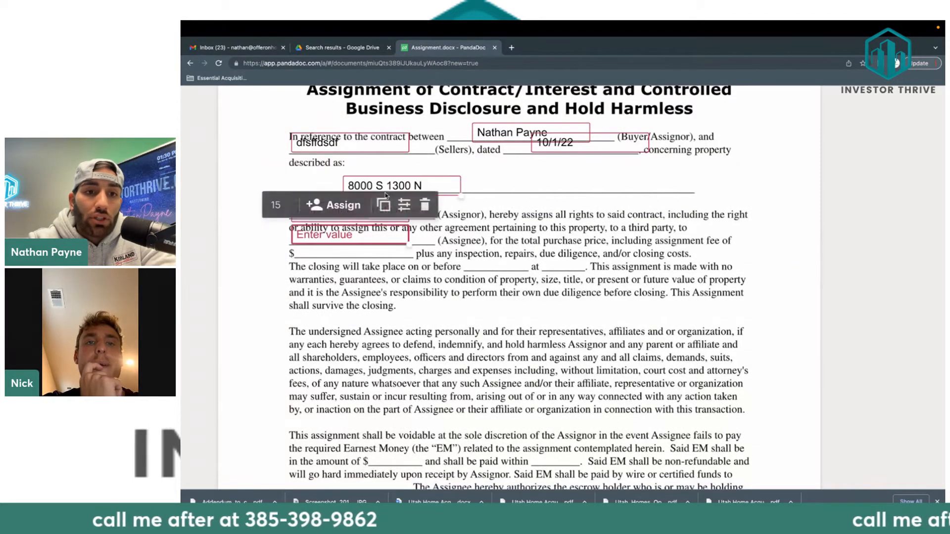
left_click(366, 237)
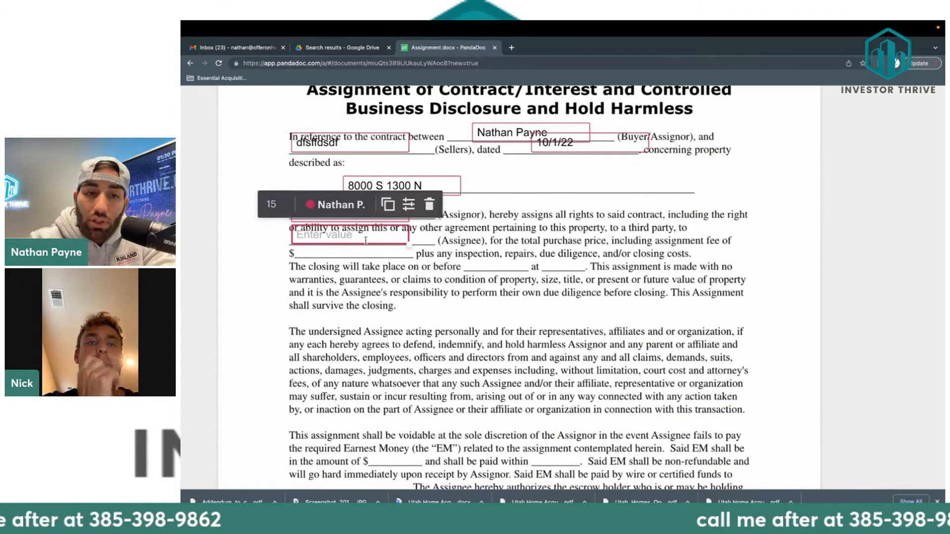
left_click(273, 239)
left_click(324, 236)
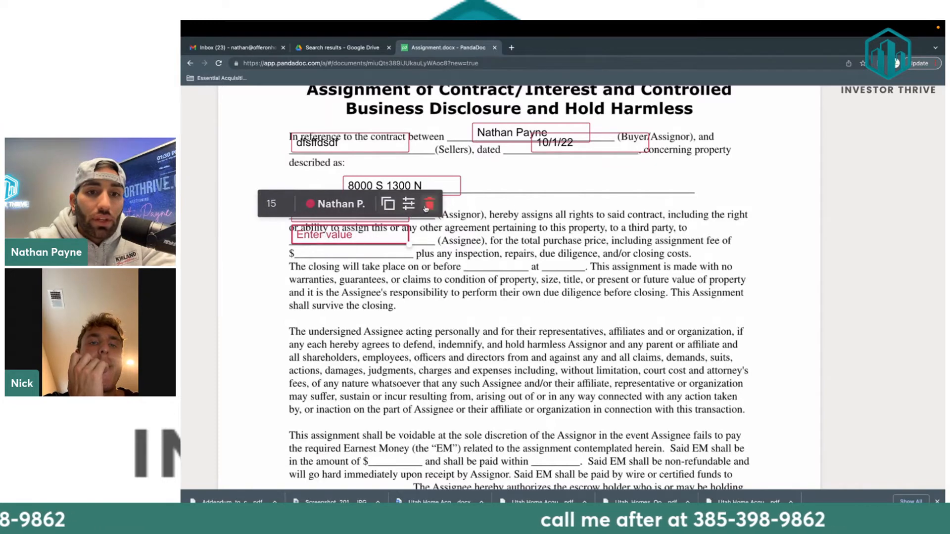
left_click(429, 204)
left_click(375, 147)
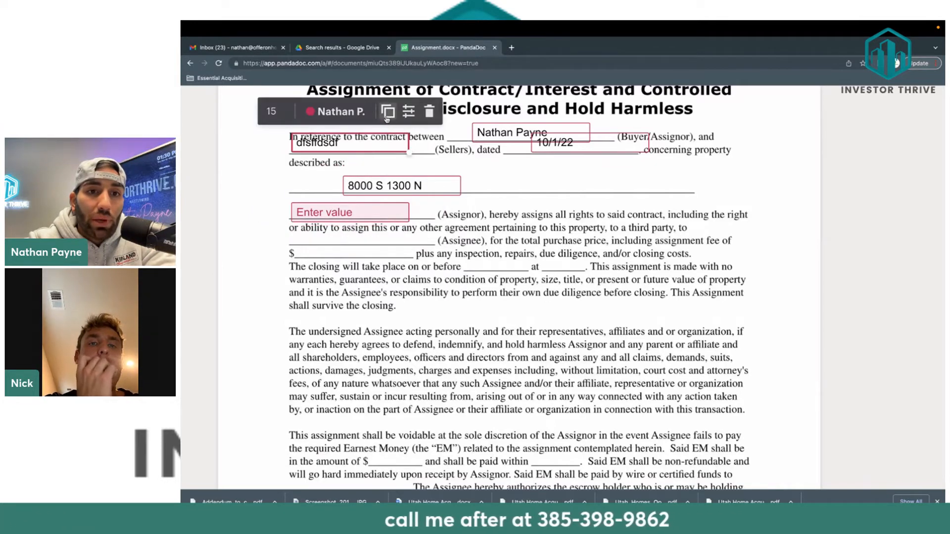
left_click(387, 119)
left_click_drag(361, 170, 355, 241)
type("dsd")
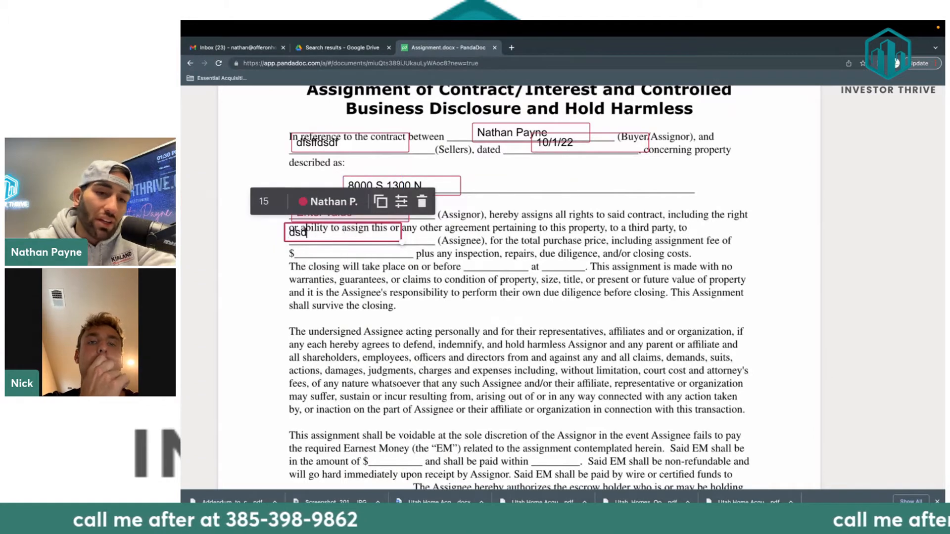
type("fdsfdfasdfkdsjlkfdj")
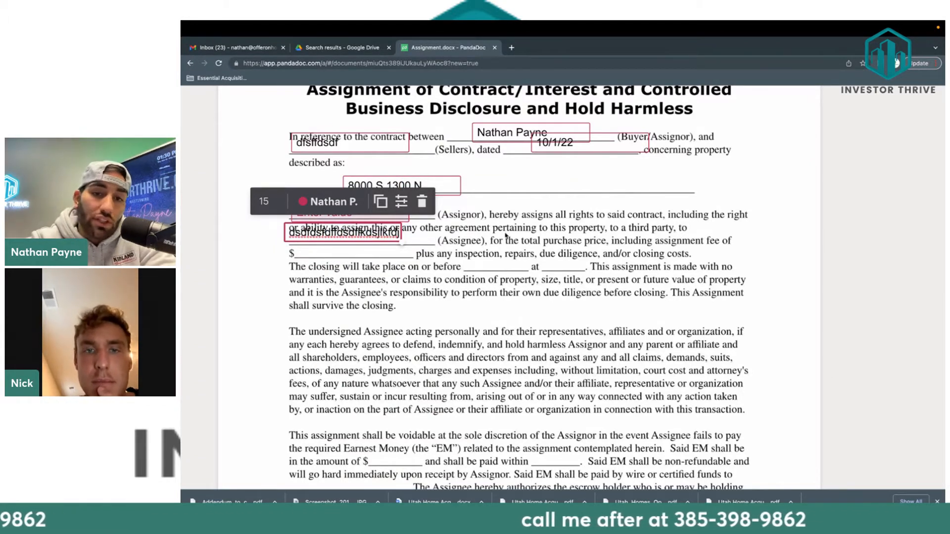
left_click(606, 259)
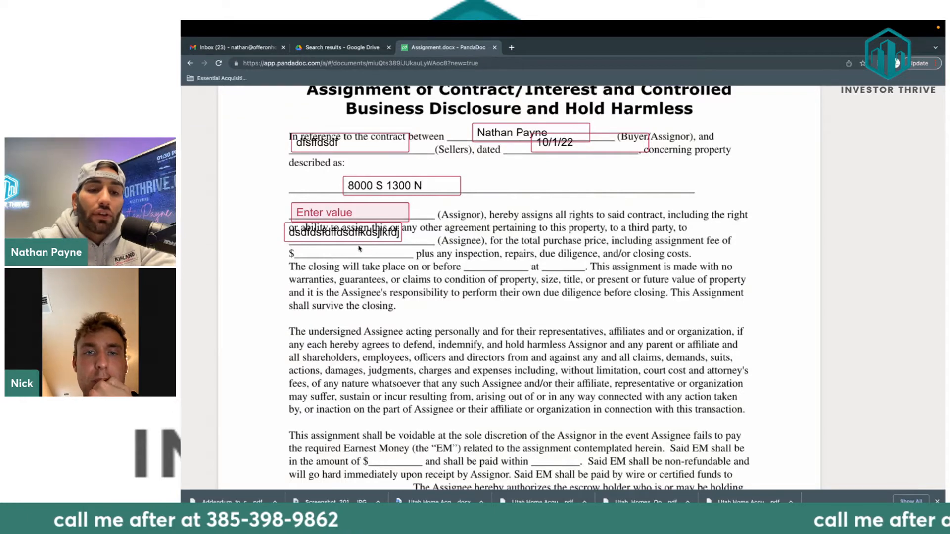
Add text fields for the 199,000 purchase price and the 12/5 at 5:00 closing.
scroll(380, 250, "down", 5)
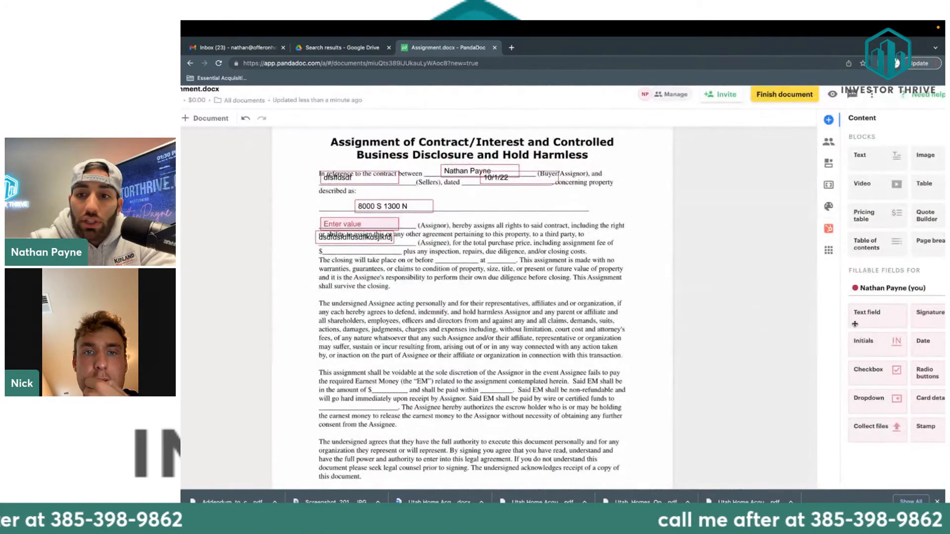
left_click_drag(871, 312, 342, 252)
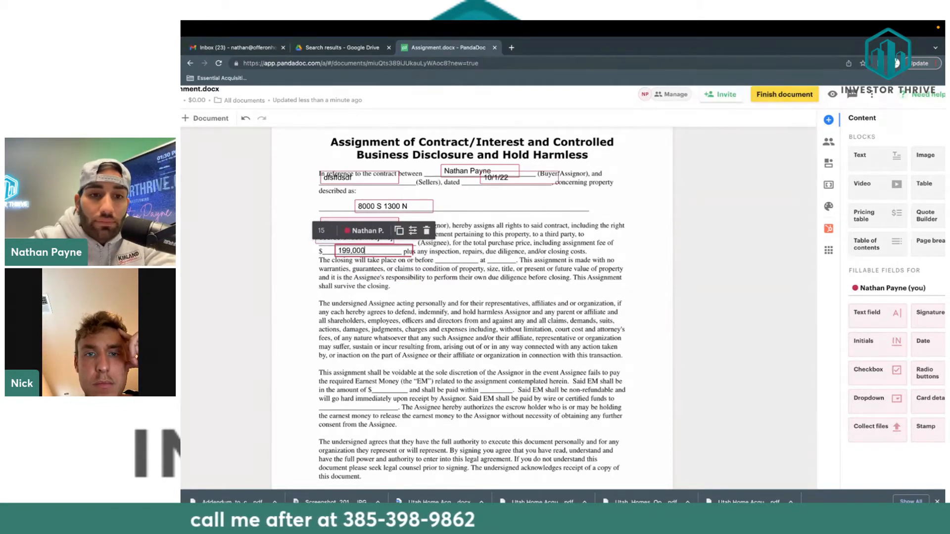
left_click(426, 279)
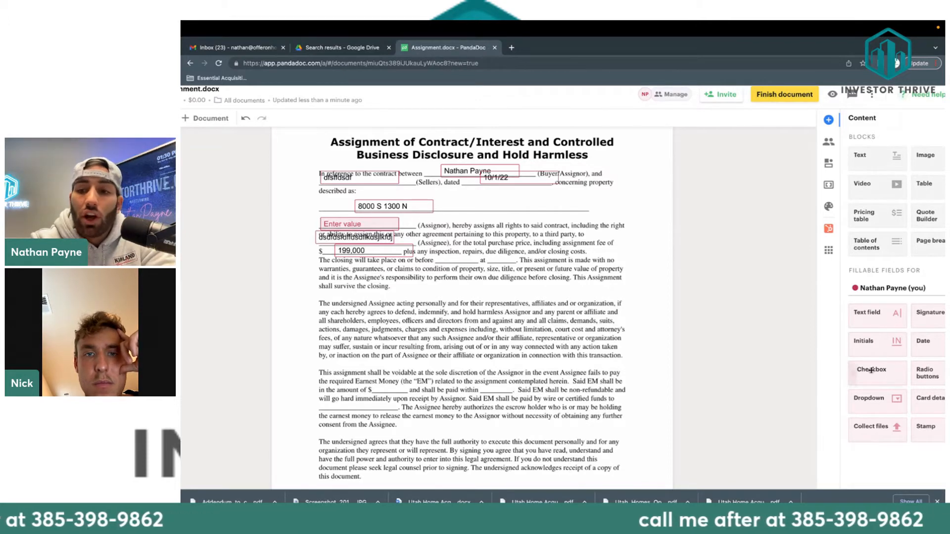
left_click_drag(880, 320, 434, 256)
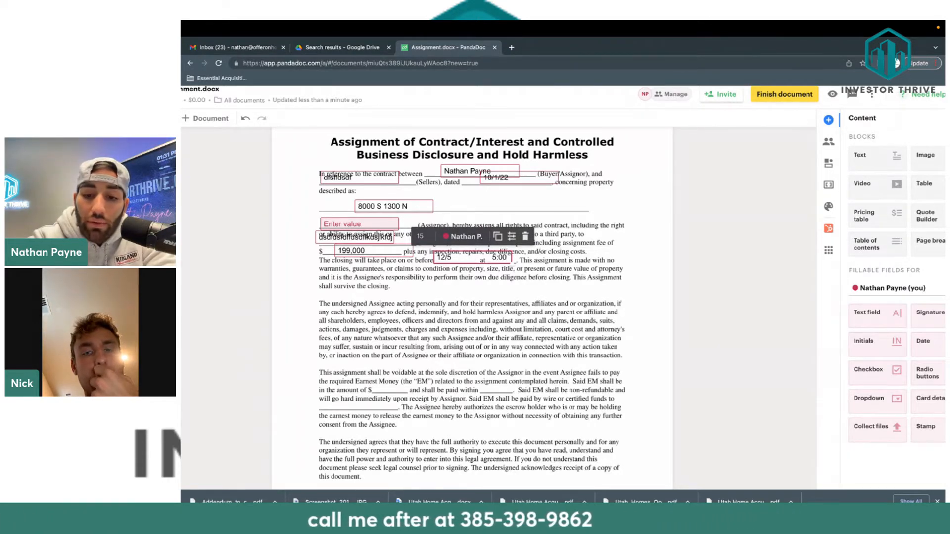
left_click(577, 291)
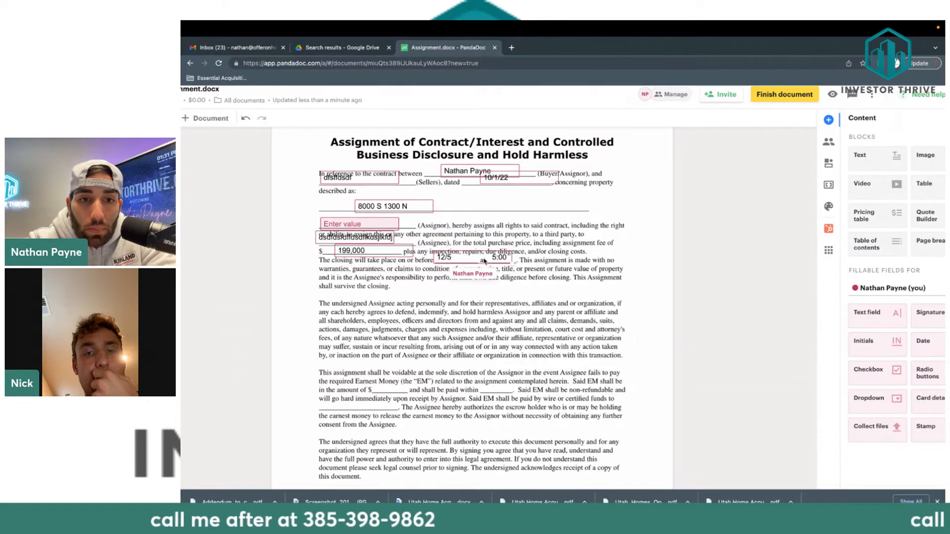
left_click_drag(484, 261, 490, 260)
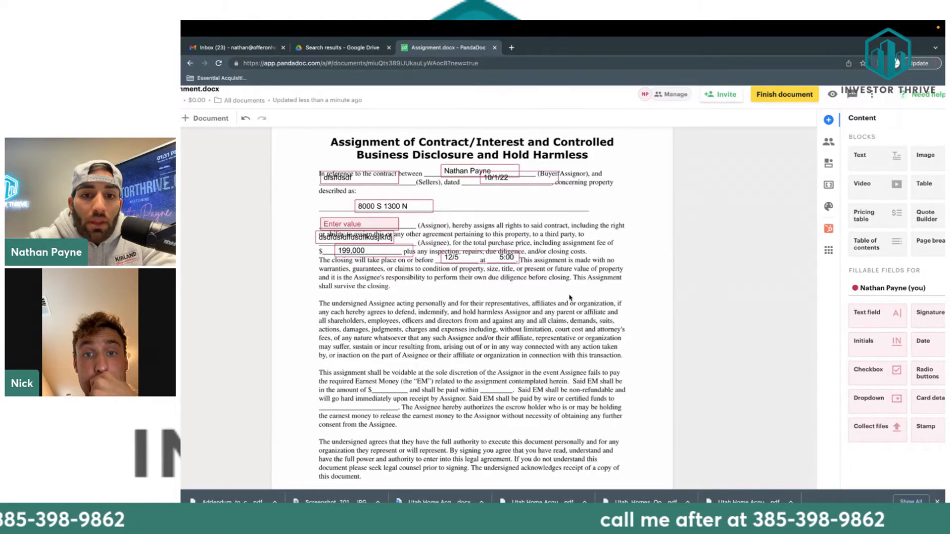
Scroll down past the earnest money section to the Name, Assignor, Assignee and Date lines.
scroll(570, 298, "down", 2)
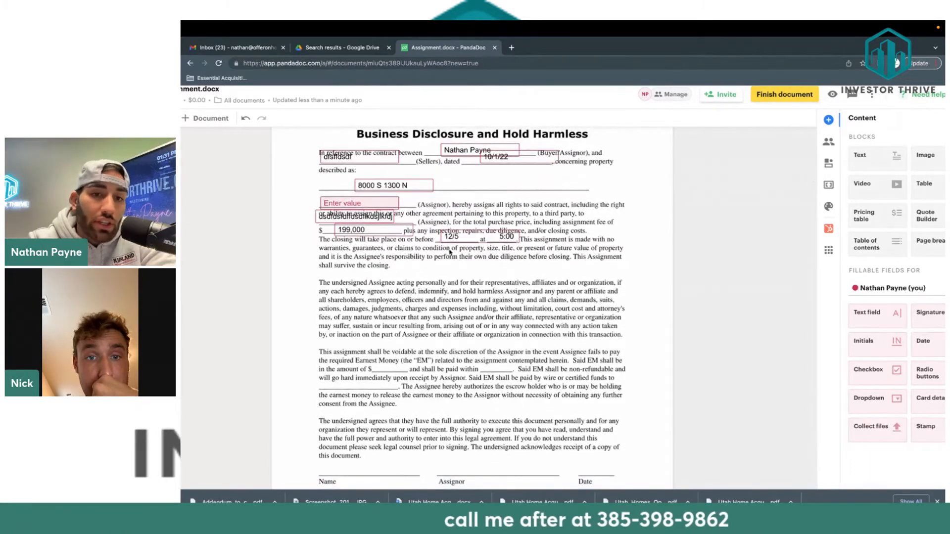
scroll(417, 280, "down", 5)
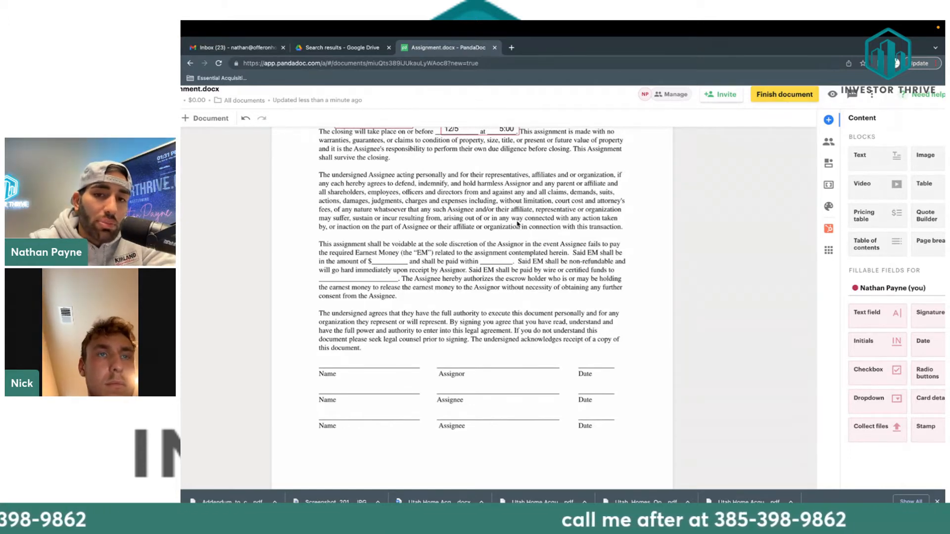
scroll(528, 212, "down", 2)
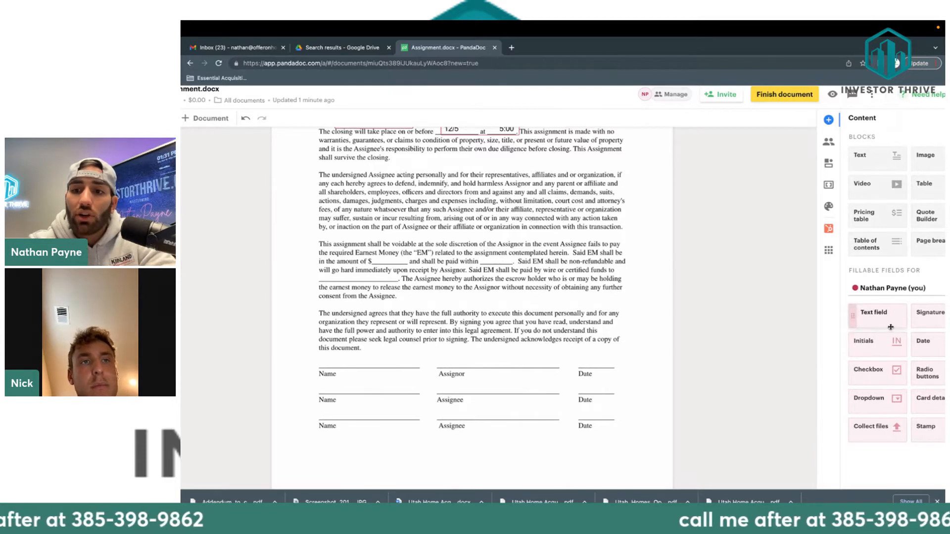
Add text fields for the 5000 earnest money amount and the 11/11/22 paid-within deadline.
left_click_drag(886, 322, 384, 261)
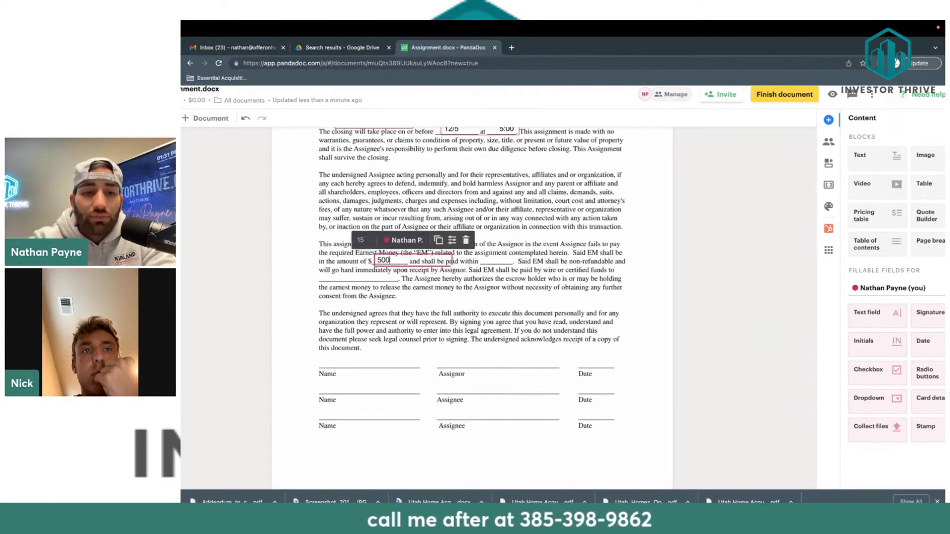
left_click(450, 280)
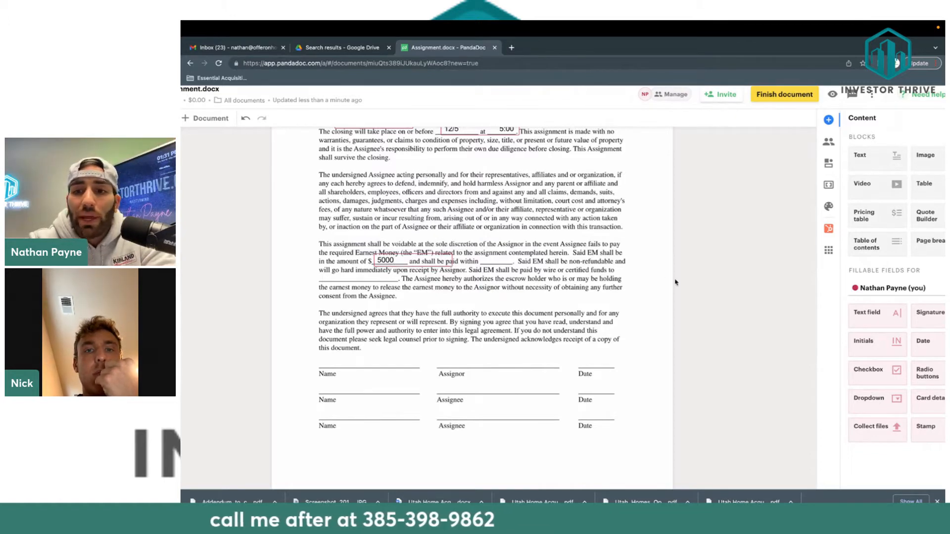
left_click_drag(851, 314, 482, 258)
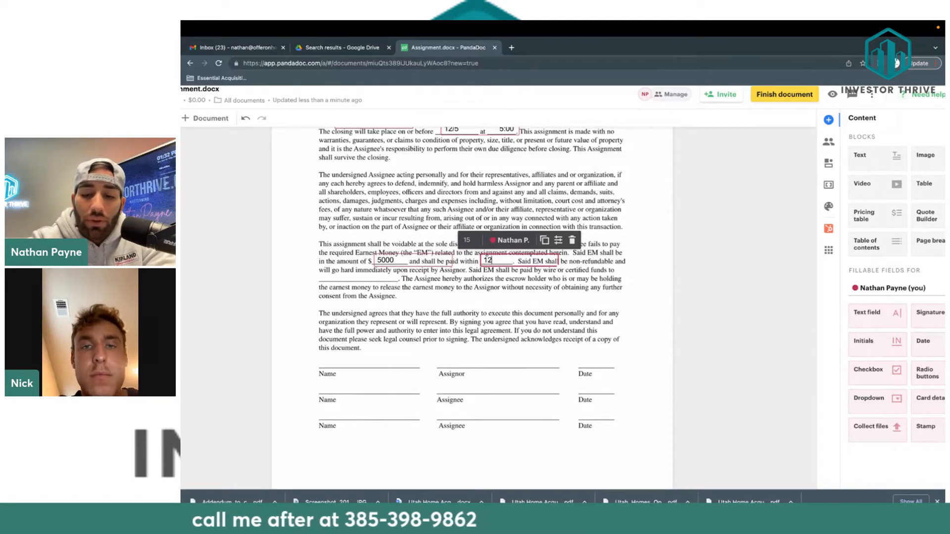
type("12")
key("BackSpace")
type("1/")
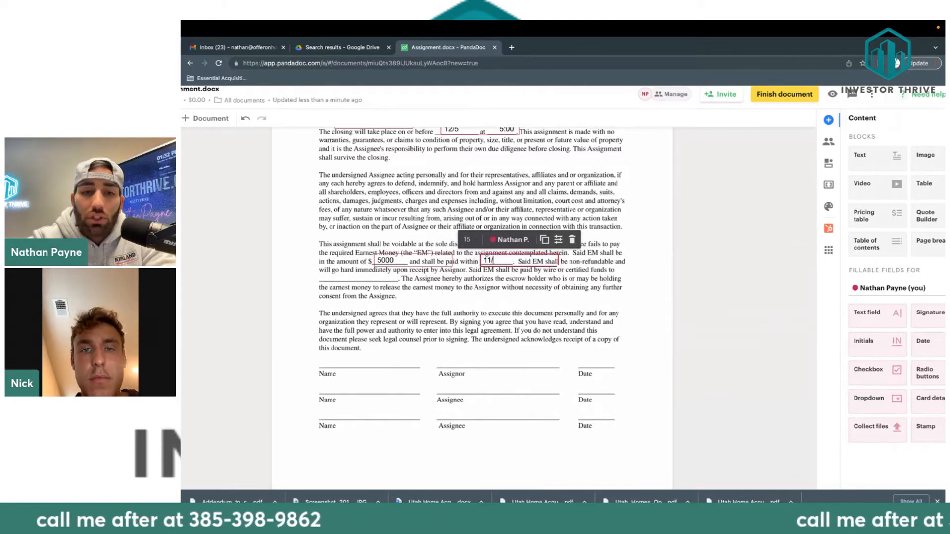
mouse_move(530, 495)
type("12")
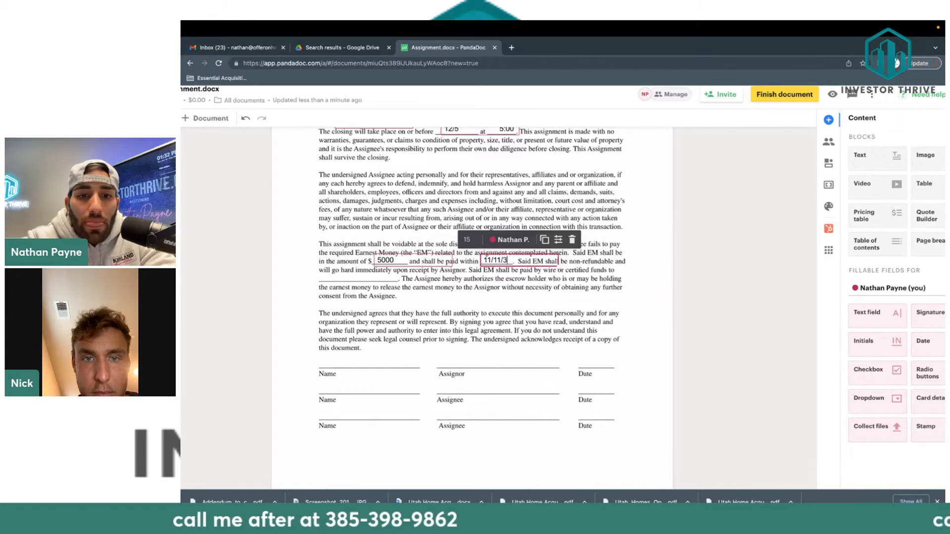
type("2")
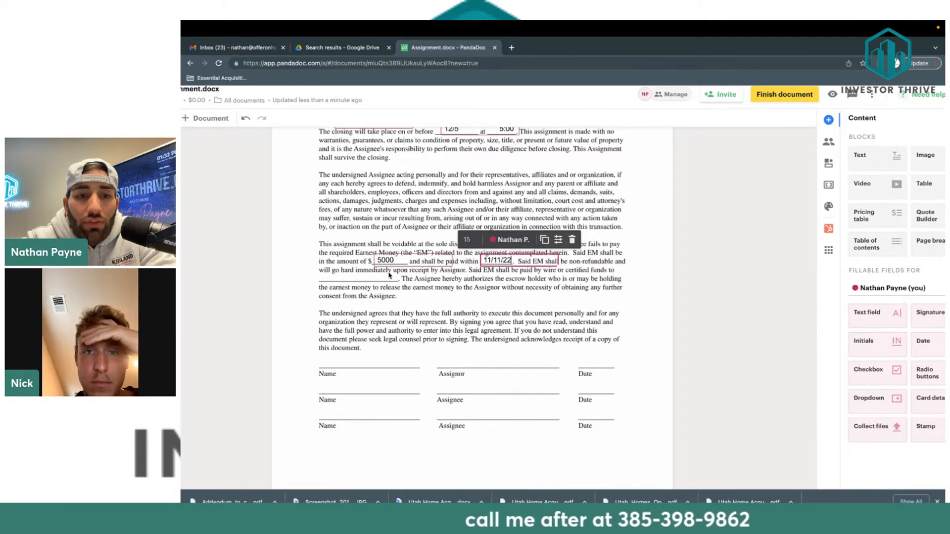
left_click(371, 280)
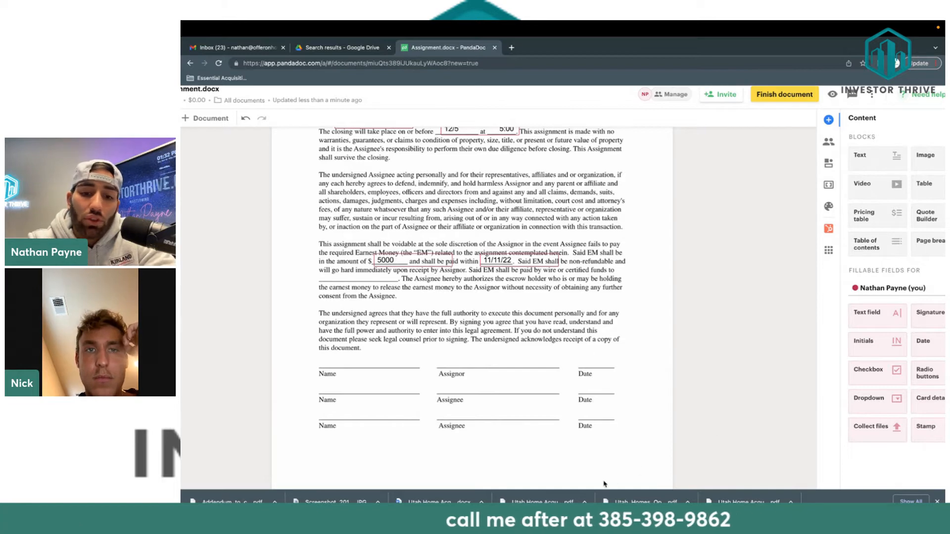
Add a text field on the escrow holder blank reading Title Company.
left_click_drag(871, 312, 337, 279)
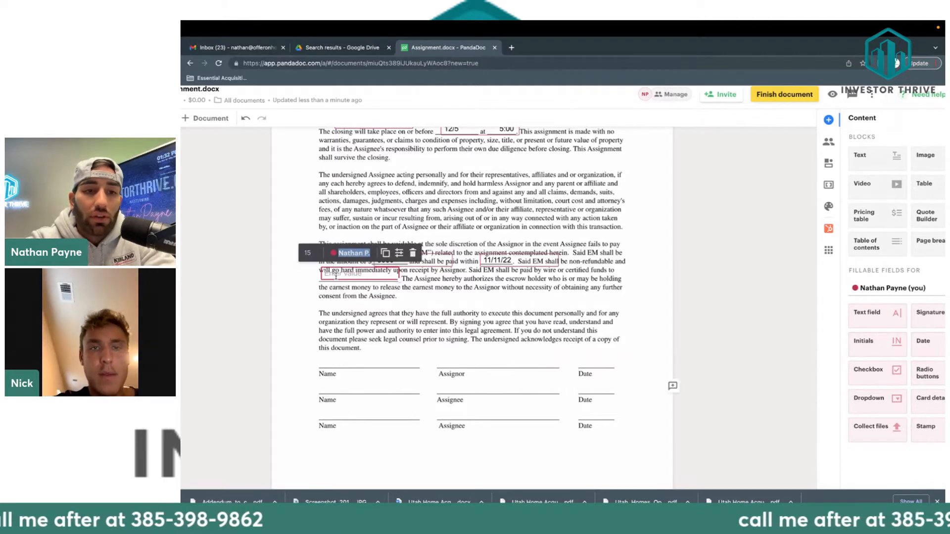
type("Title Company")
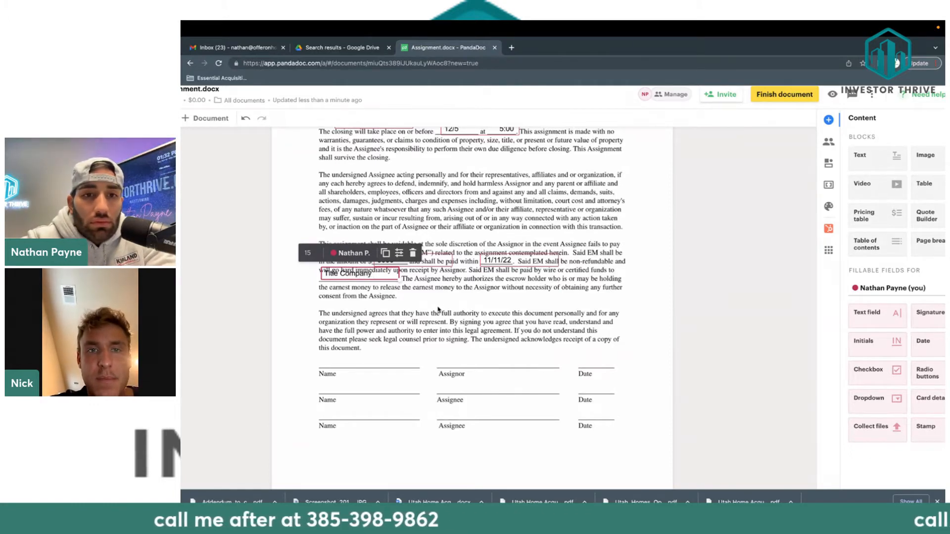
left_click(438, 309)
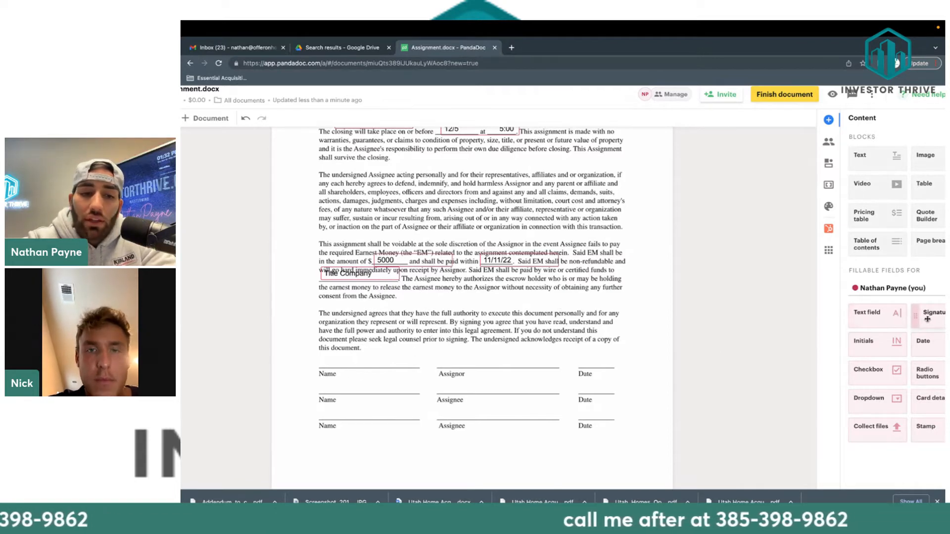
Add an Assignor signature field and a name field above the first Name line.
mouse_move(929, 316)
left_mouse_down()
mouse_move(497, 346)
mouse_move(303, 341)
mouse_move(322, 342)
mouse_move(325, 321)
mouse_move(363, 346)
mouse_move(451, 349)
left_mouse_up()
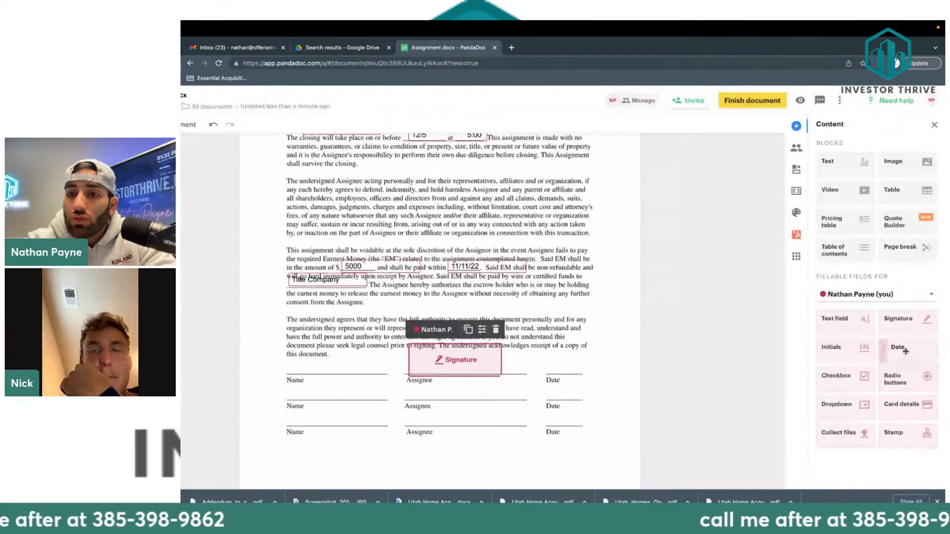
left_click_drag(841, 319, 301, 367)
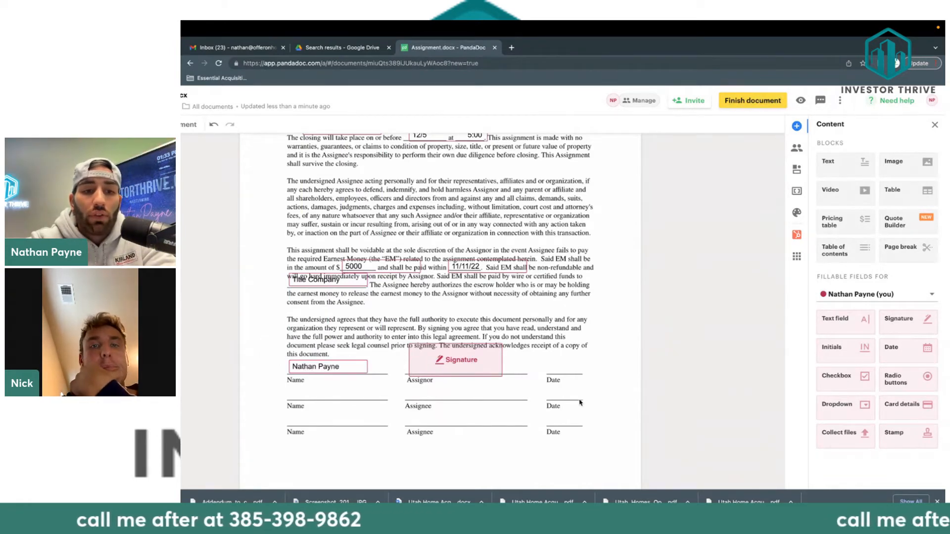
left_click(913, 295)
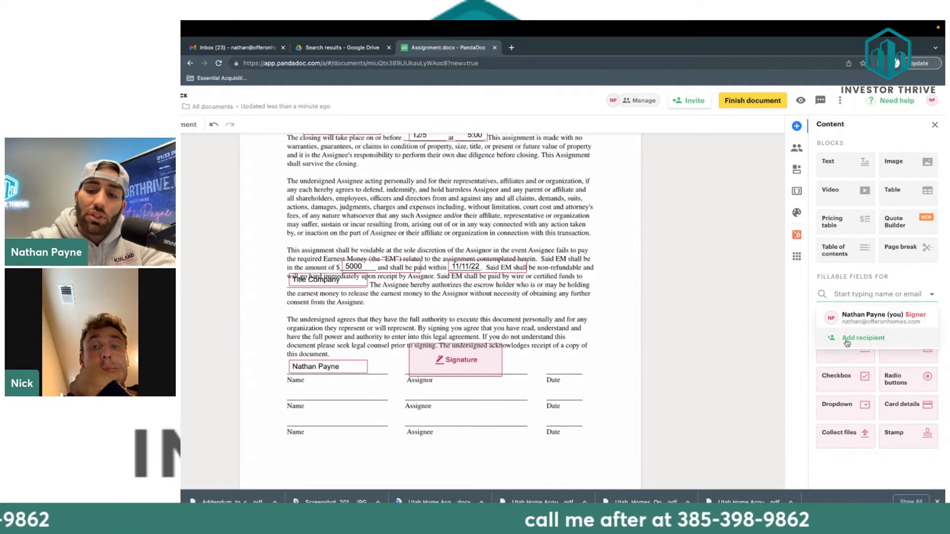
left_click(765, 346)
scroll(560, 352, "up", 3)
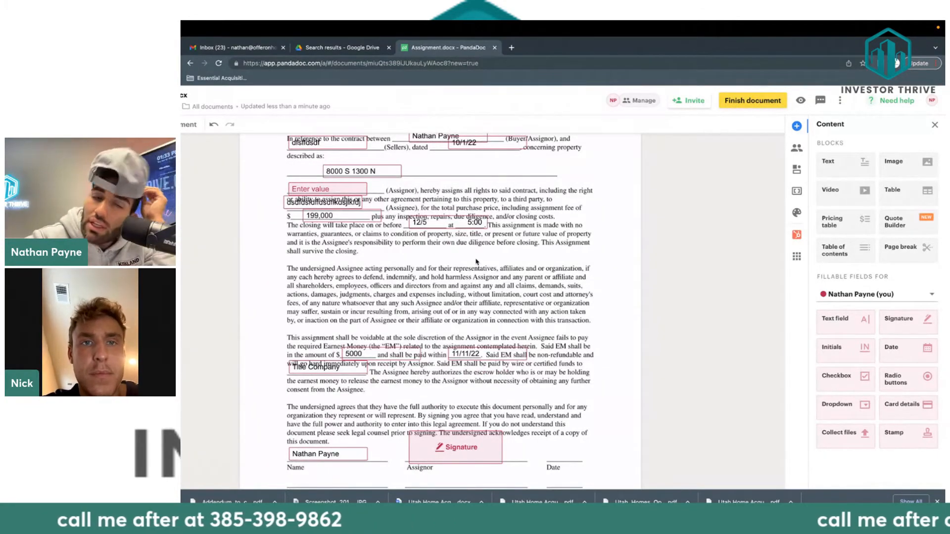
scroll(392, 221, "up", 5)
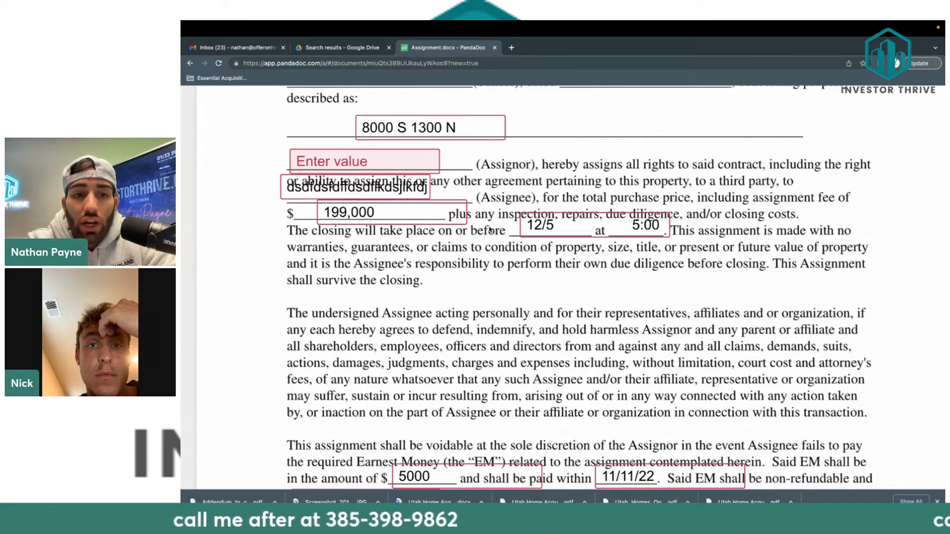
scroll(490, 230, "down", 5)
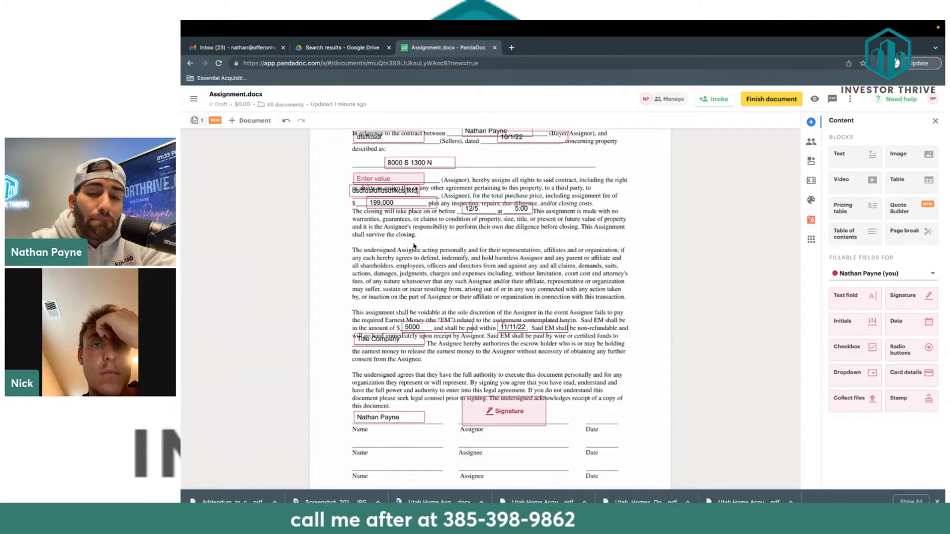
scroll(421, 244, "up", 2)
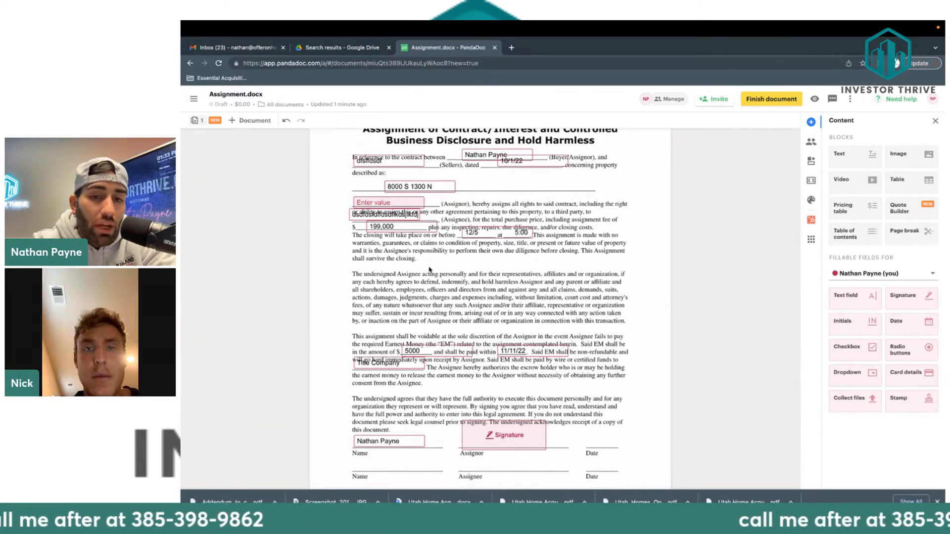
scroll(434, 278, "up", 1)
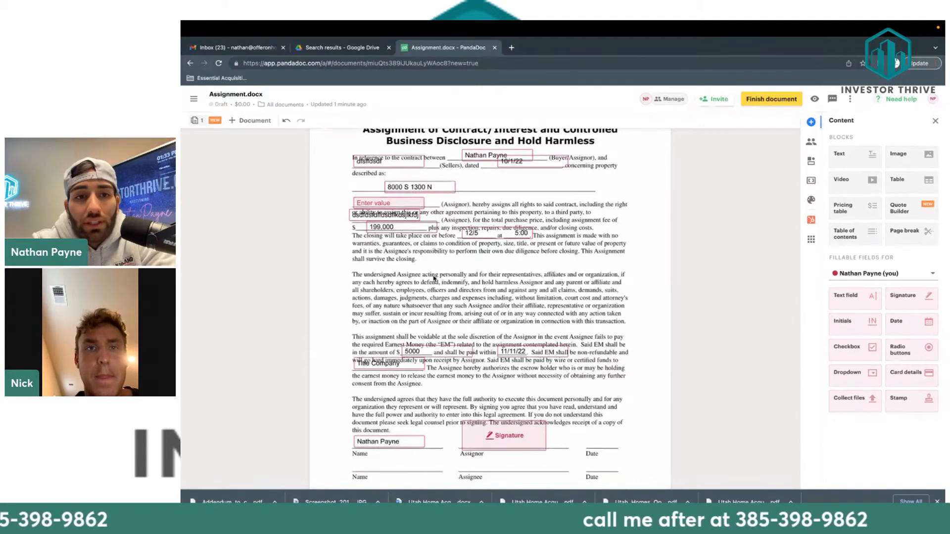
scroll(434, 278, "up", 1)
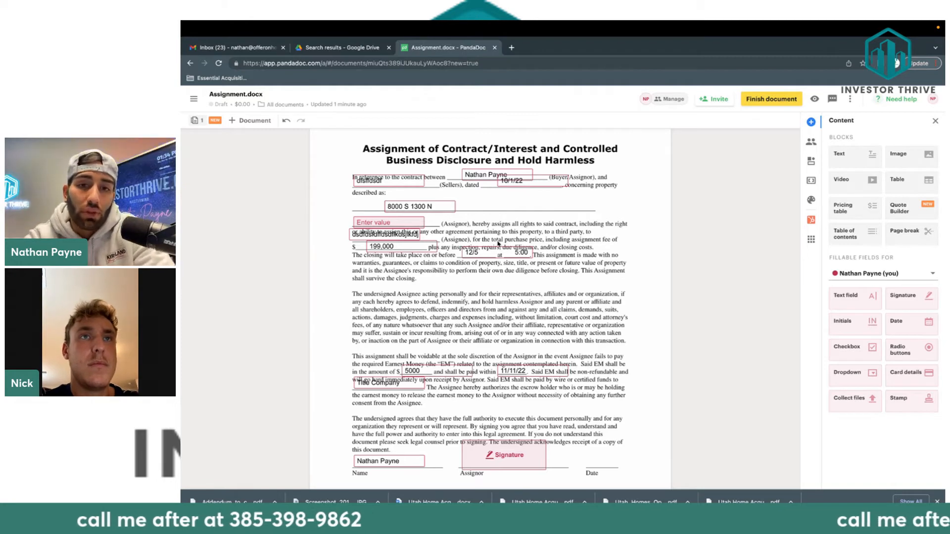
left_click_drag(520, 184, 520, 188)
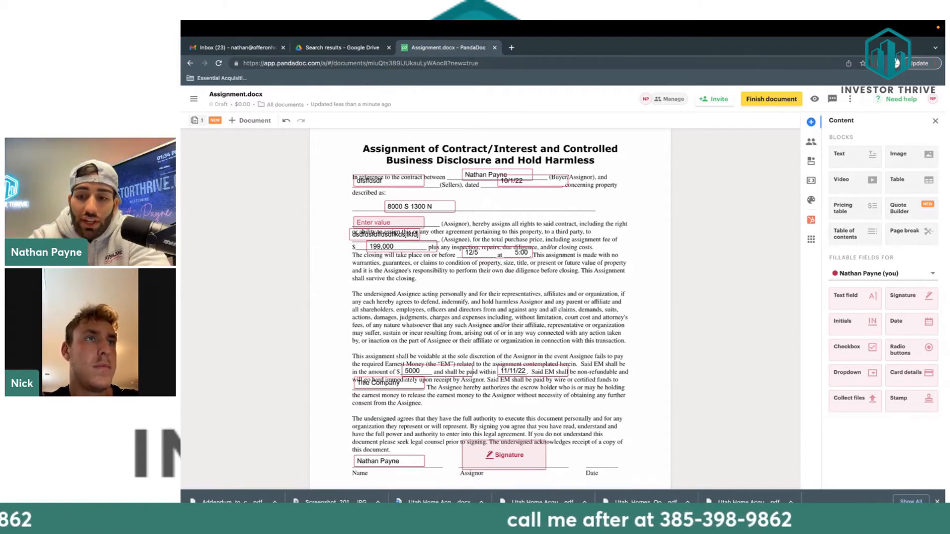
scroll(592, 434, "down", 1)
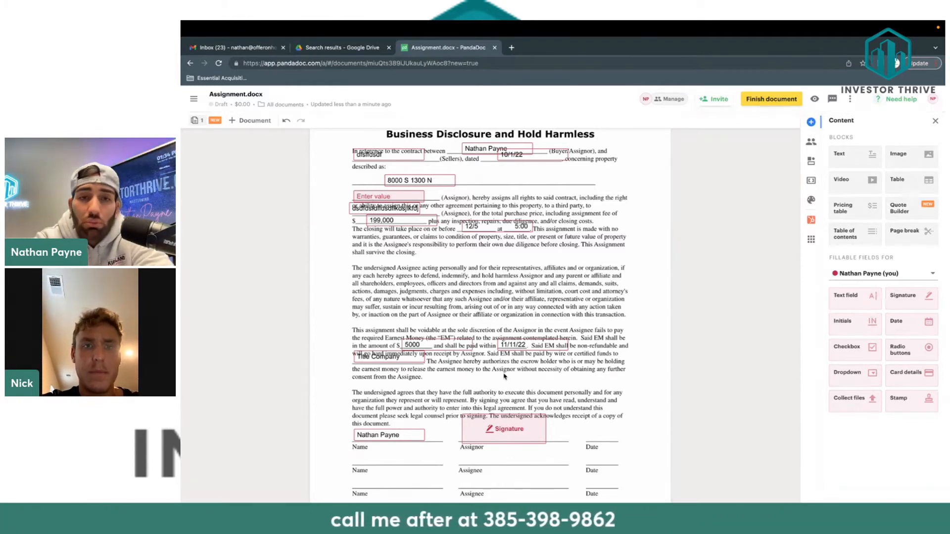
Pass the Google Docs Assignment template and end the screen share in StreamYard.
key("ctrl+Left")
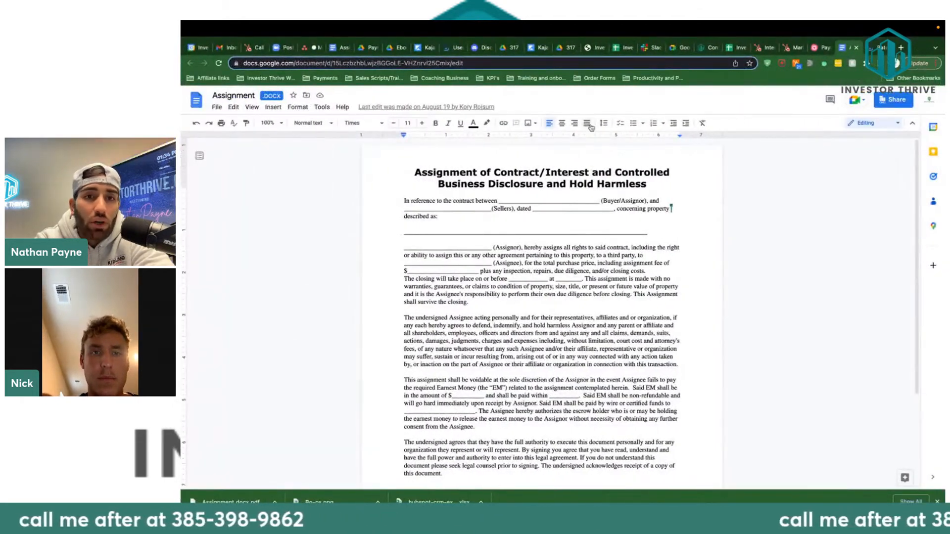
key("ctrl+Left")
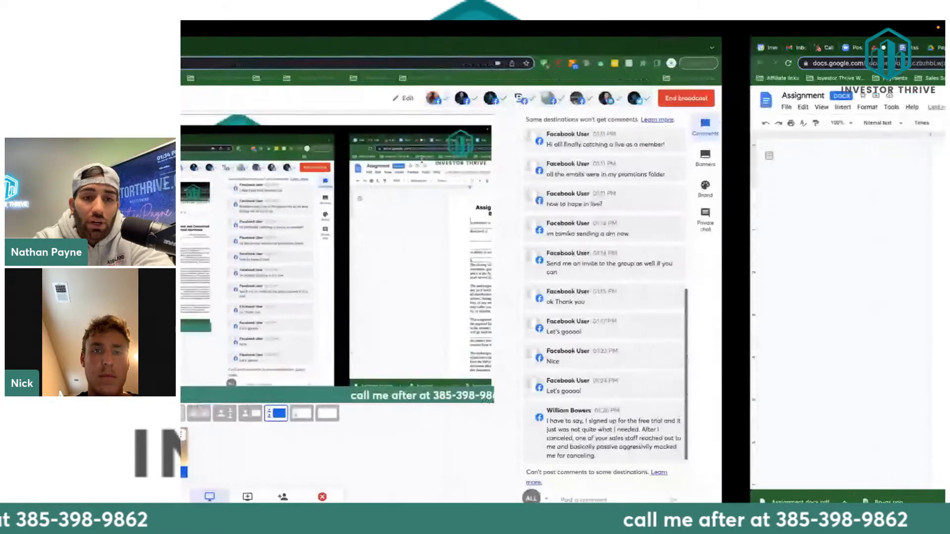
left_click(315, 450)
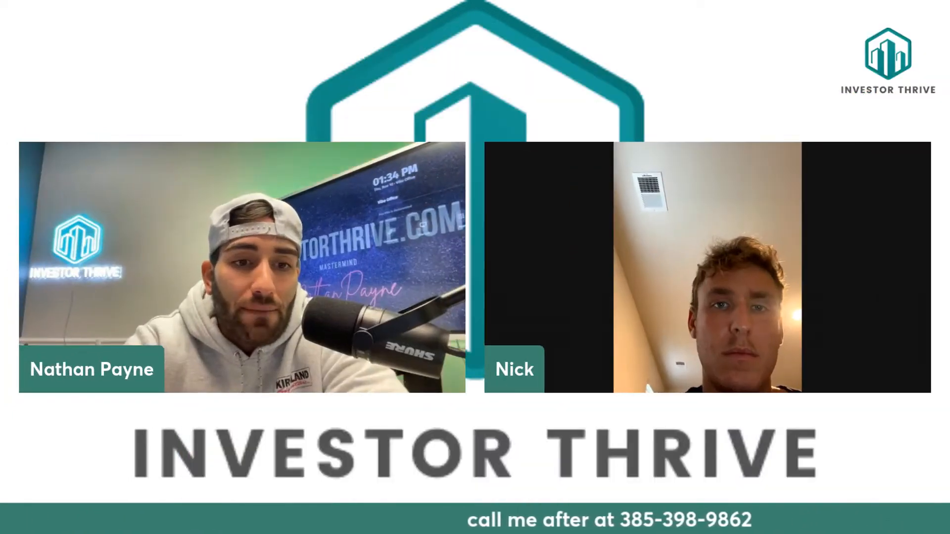